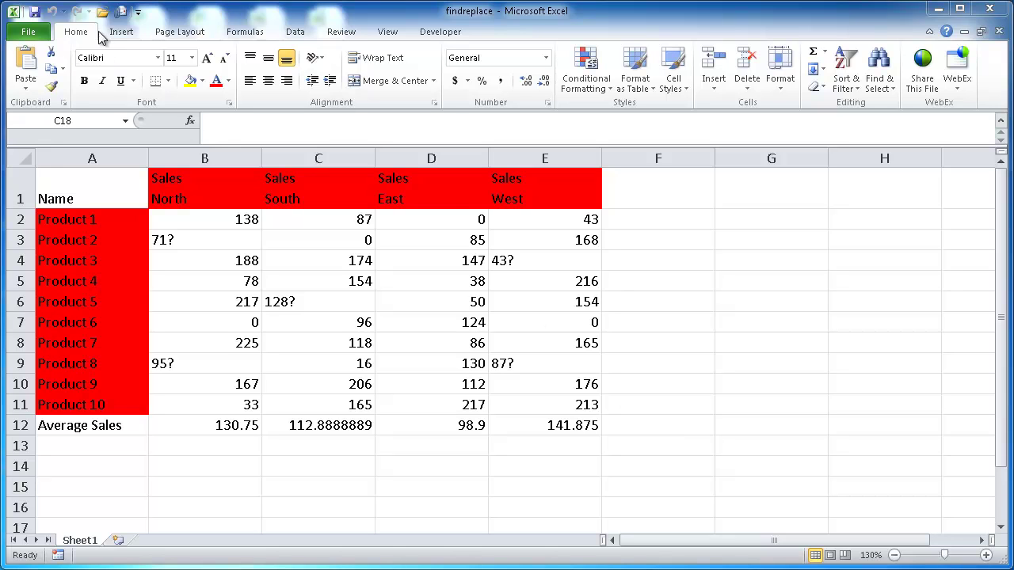
# Step: Open the Find & Select dropdown in the Home tab's Editing group
pyautogui.click(882, 87)
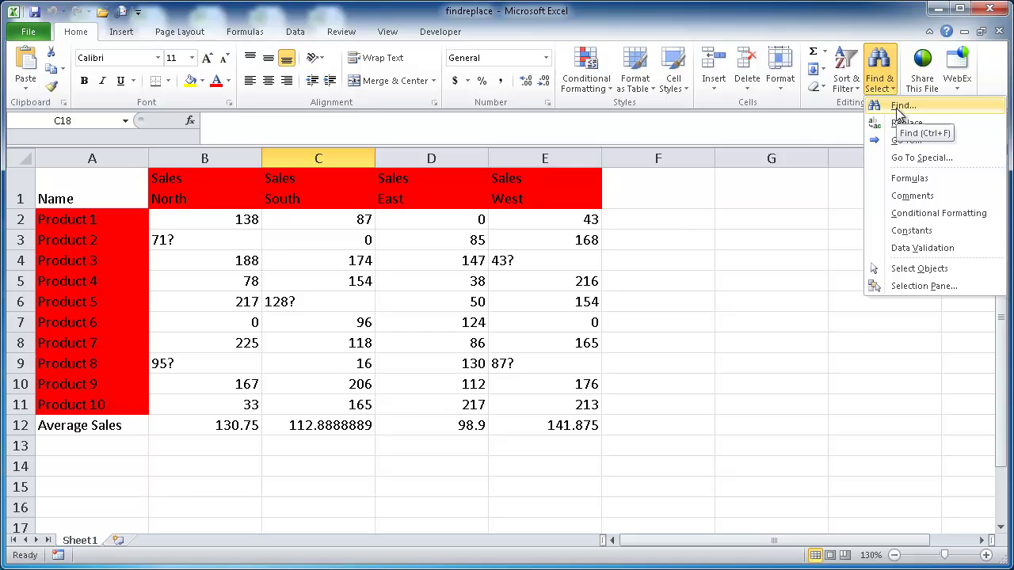
# Step: Open the Find dialog, move it off the table, then close it
pyautogui.click(899, 107)
pyautogui.moveTo(551, 169); pyautogui.dragTo(802, 259)
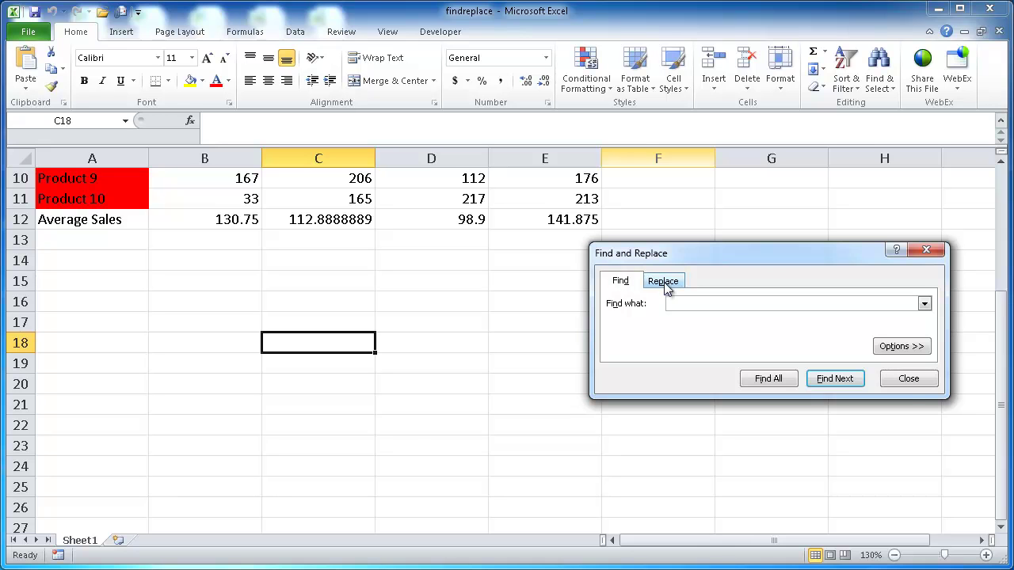
pyautogui.click(903, 381)
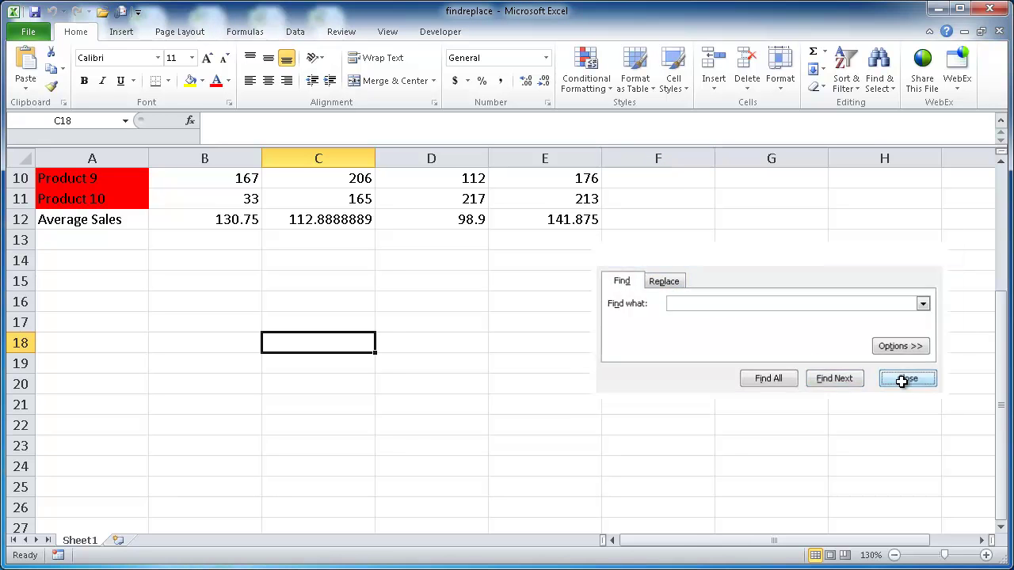
# Step: Bring up Find and Replace on its Replace page with Ctrl+H, positioned beside the table
pyautogui.click(877, 86)
pyautogui.click(894, 120)
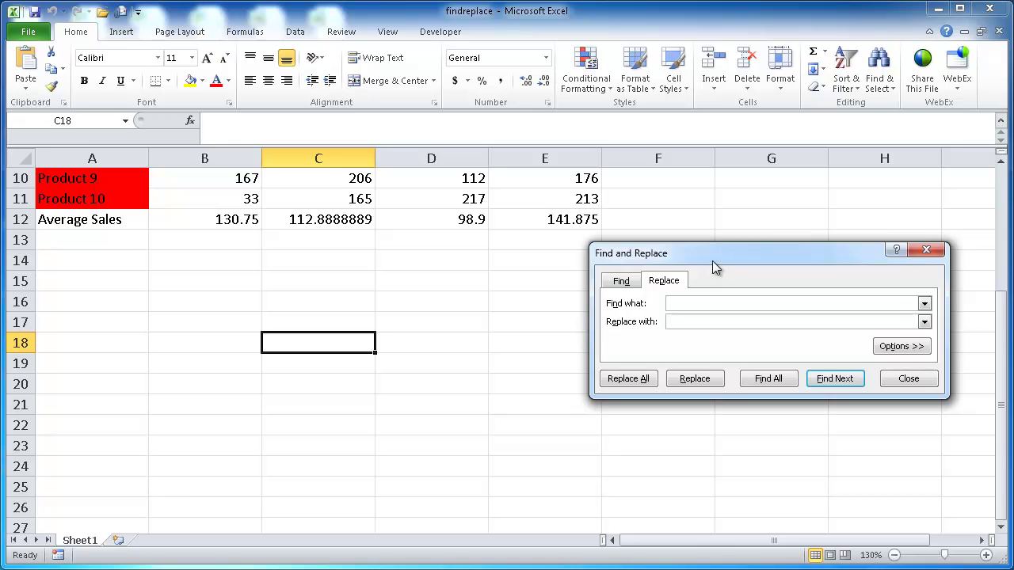
pyautogui.moveTo(712, 267); pyautogui.dragTo(745, 219)
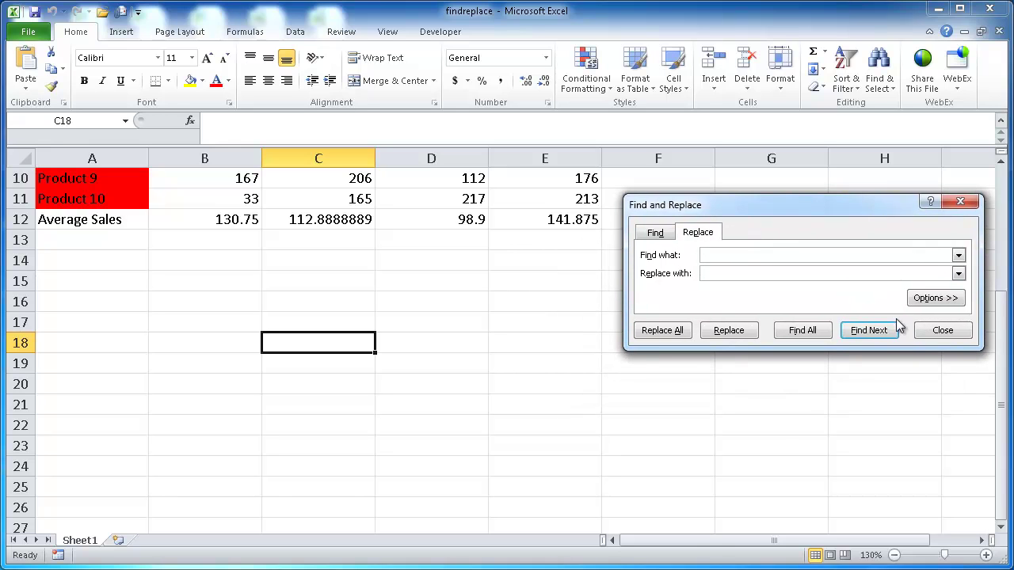
pyautogui.click(934, 335)
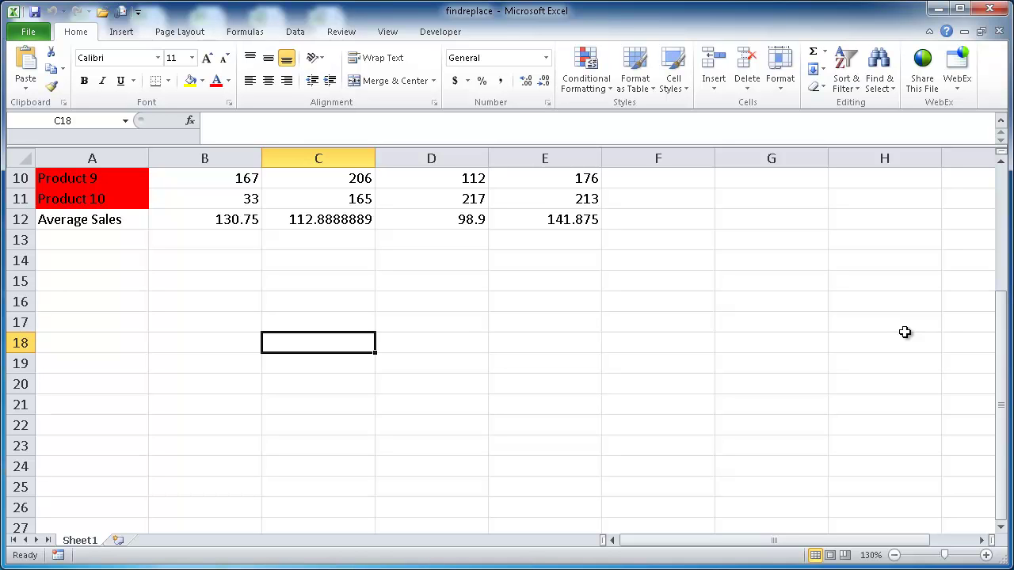
pyautogui.hotkey('ctrl', 'h')
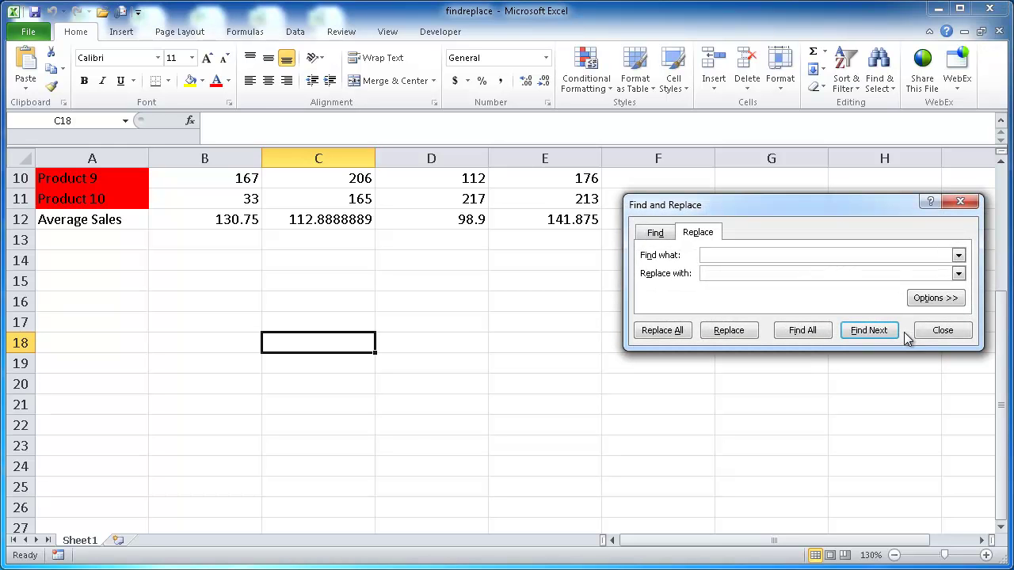
pyautogui.moveTo(1000, 328); pyautogui.dragTo(987, 182)
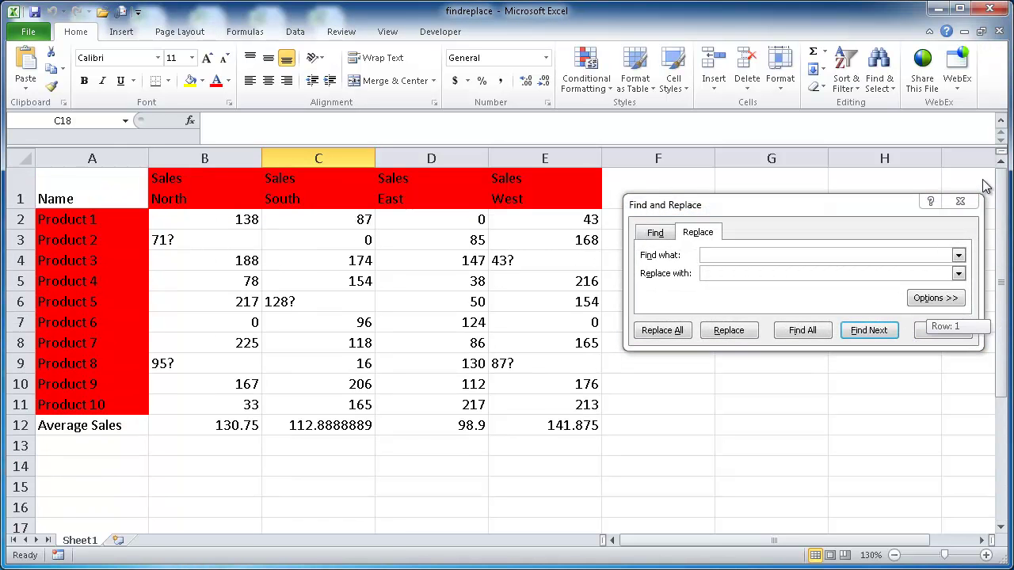
# Step: Expand the dialog options and set the find format to the red fill sampled from cell A2
pyautogui.moveTo(831, 205); pyautogui.dragTo(828, 188)
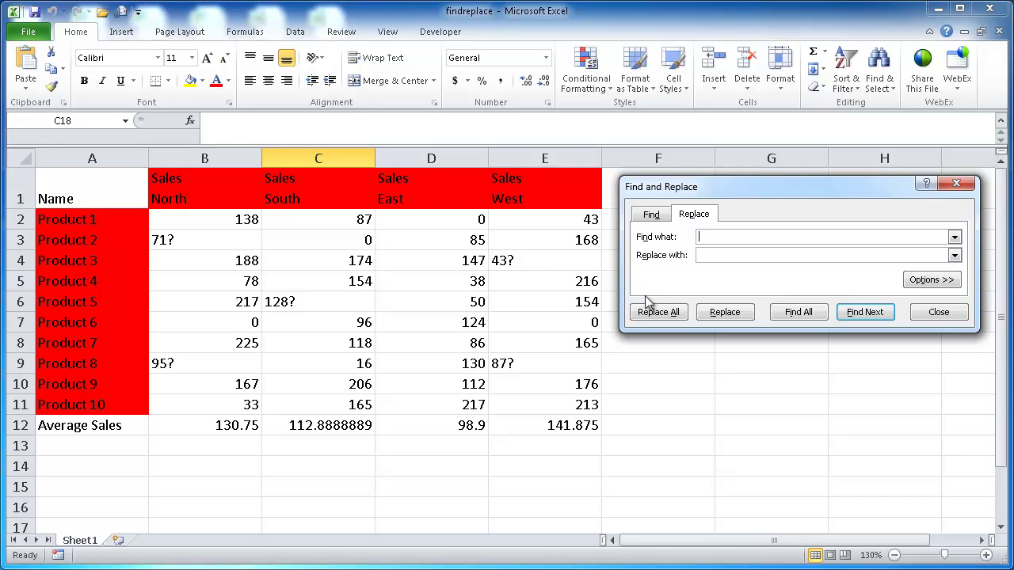
pyautogui.click(940, 283)
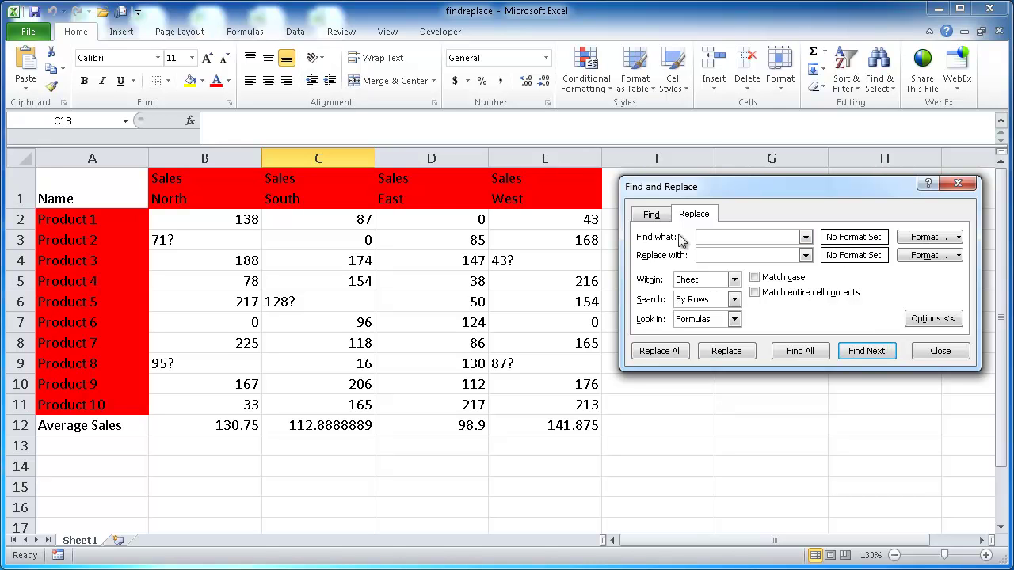
pyautogui.click(958, 238)
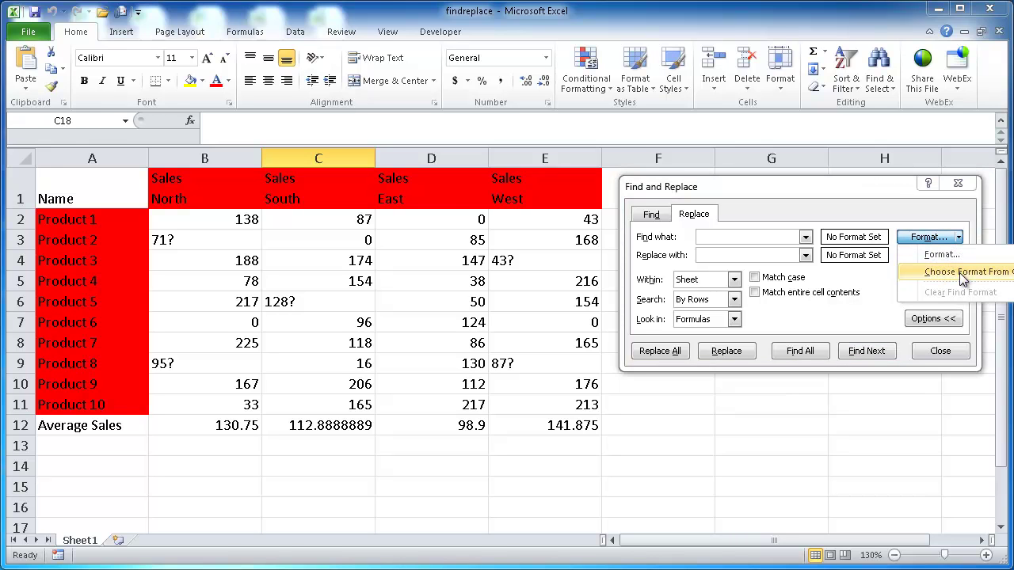
pyautogui.click(962, 272)
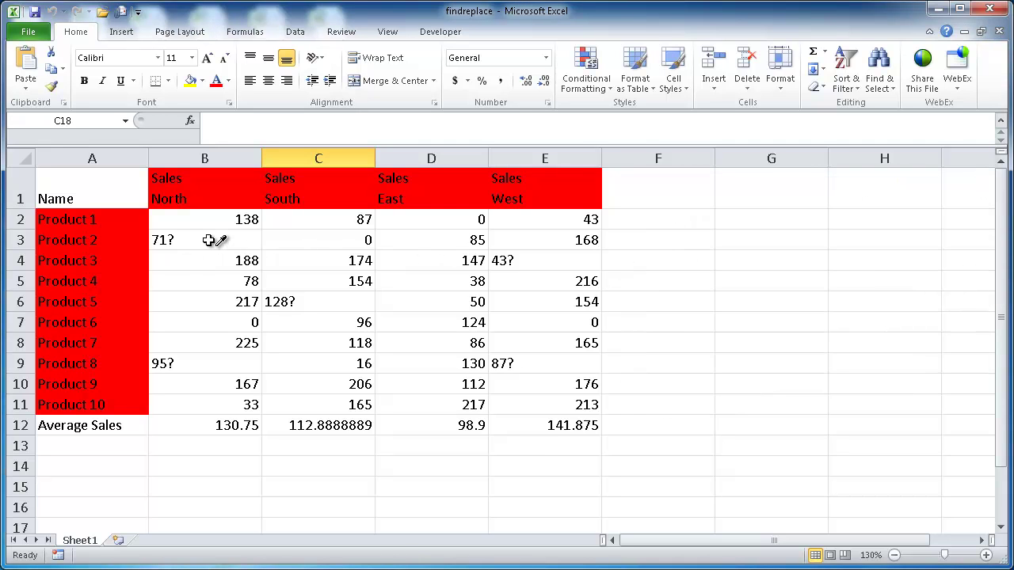
pyautogui.click(111, 220)
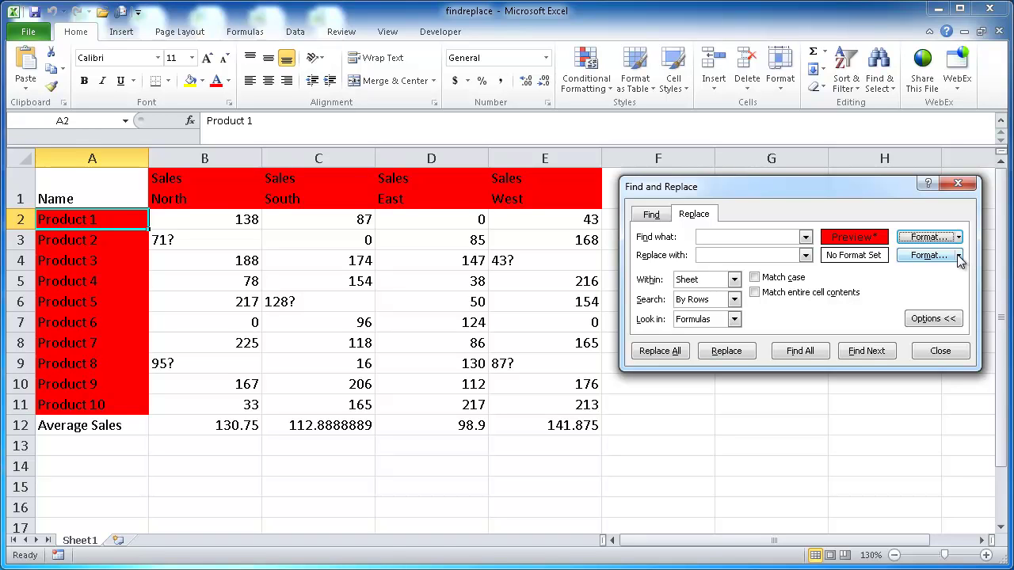
# Step: Set the Replace-with format to a light green fill
pyautogui.click(932, 257)
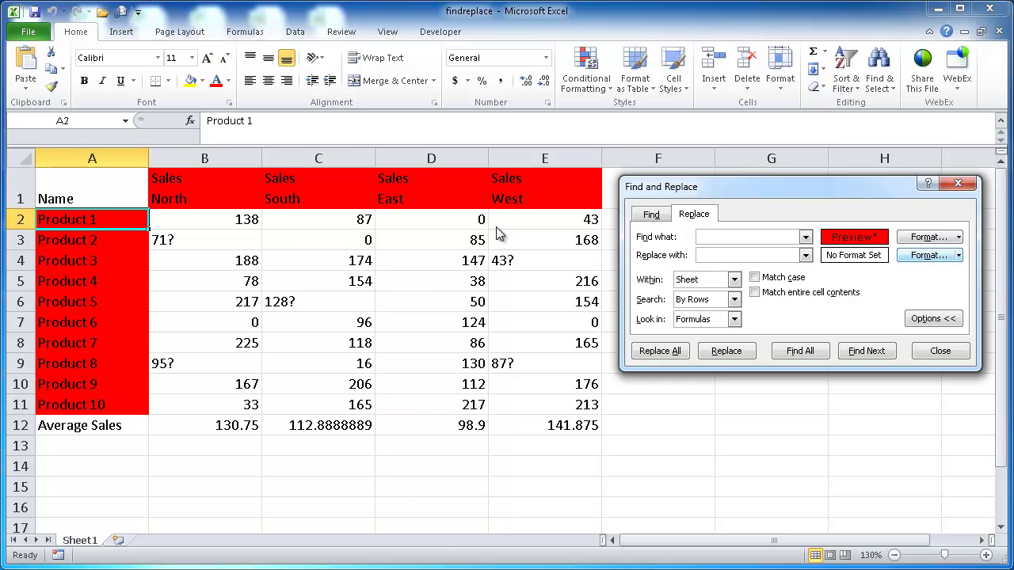
pyautogui.click(522, 69)
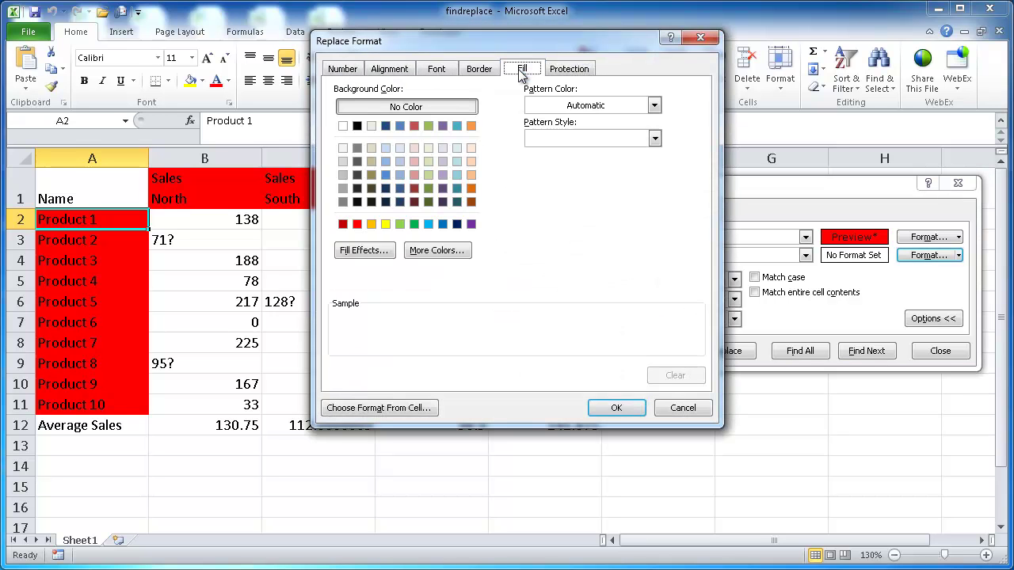
pyautogui.click(399, 224)
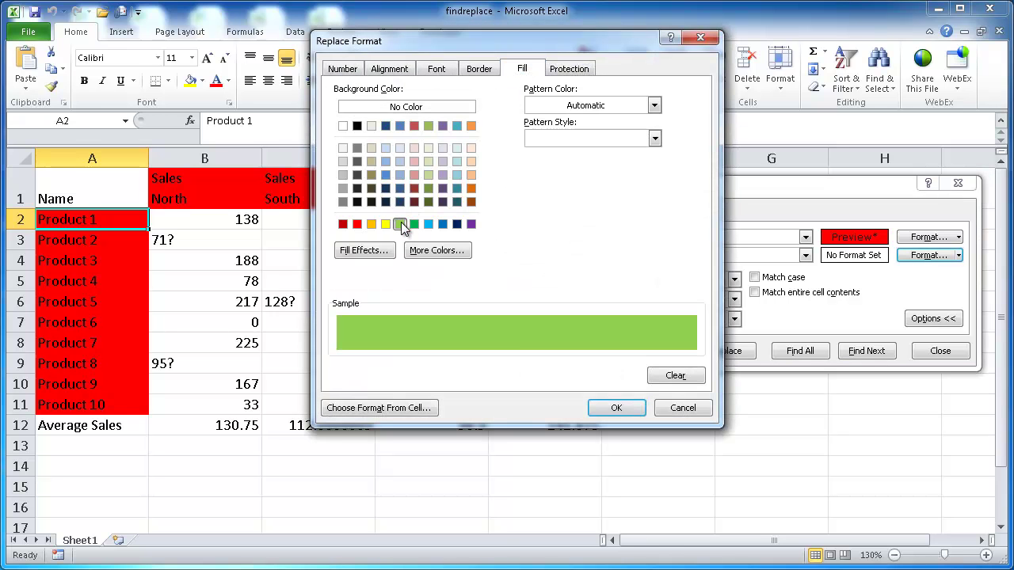
pyautogui.click(616, 408)
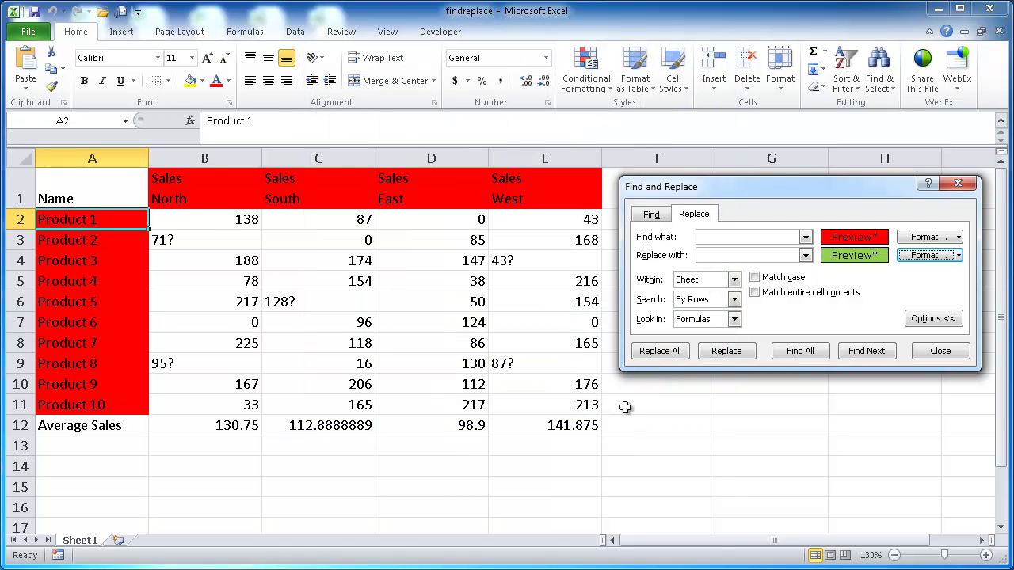
# Step: Find all ten red-filled cells and replace their fill with light green
pyautogui.click(800, 351)
pyautogui.moveTo(797, 447); pyautogui.dragTo(798, 540)
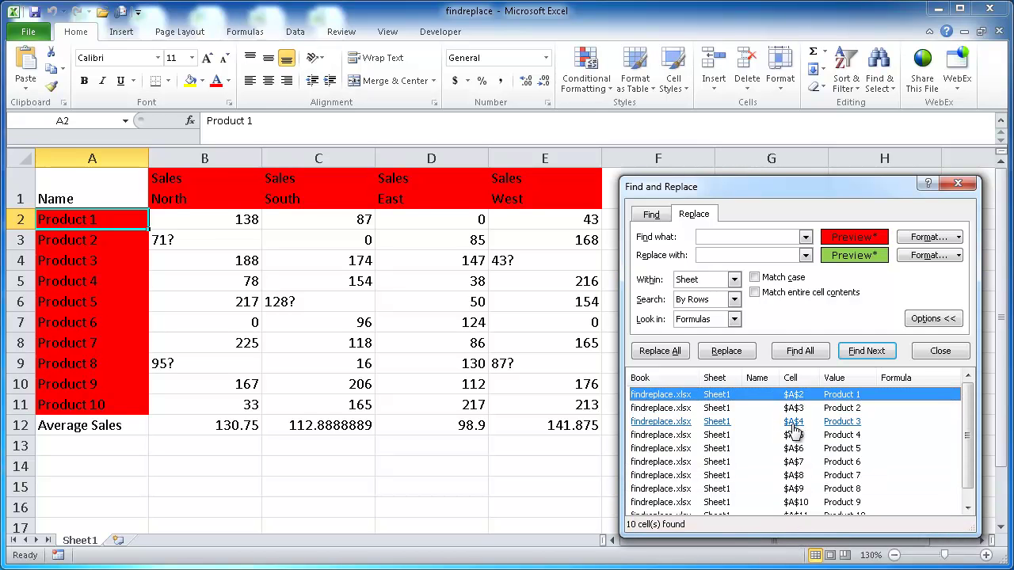
pyautogui.hotkey('ctrl', 'a')
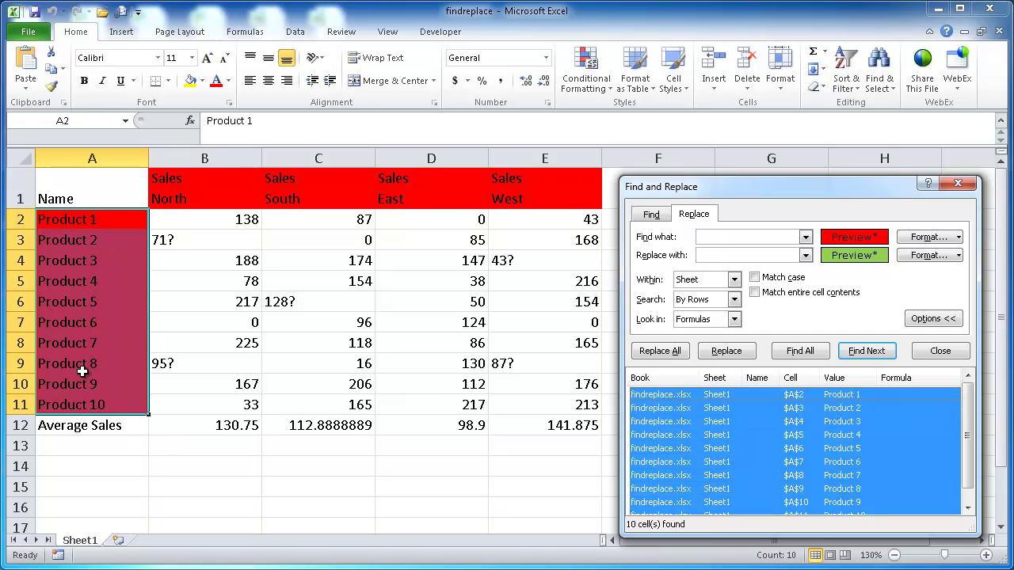
pyautogui.click(661, 354)
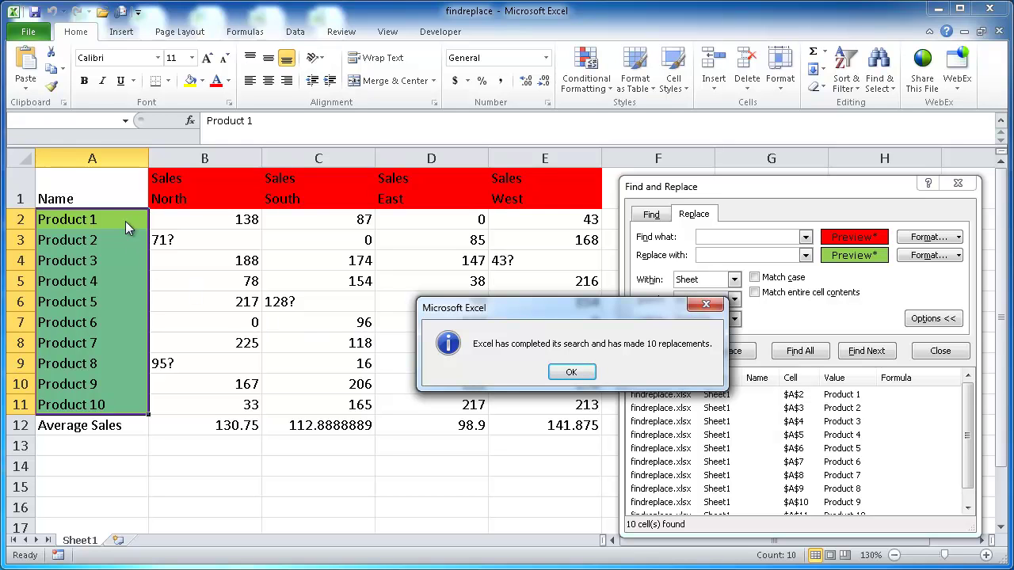
pyautogui.click(570, 371)
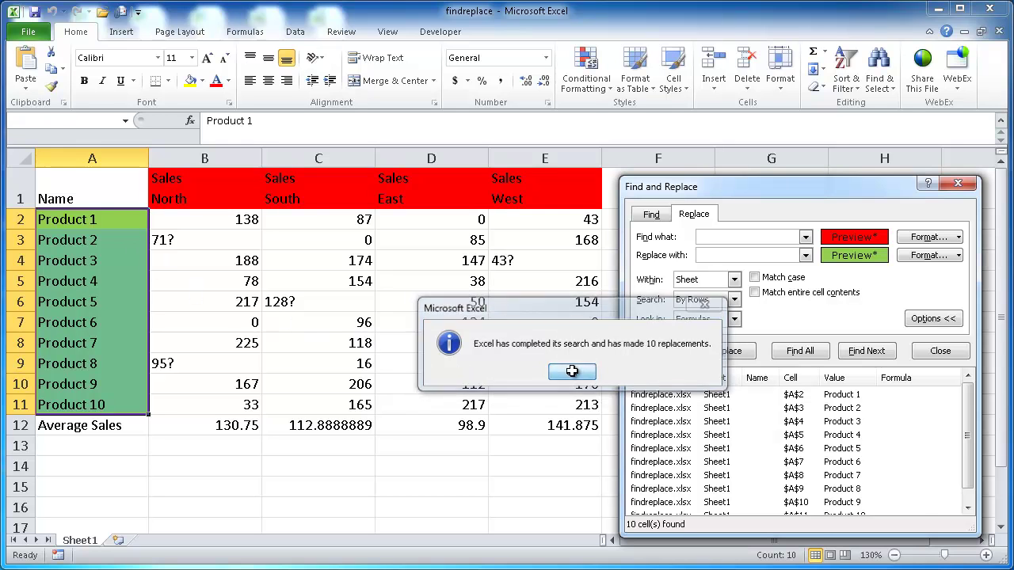
# Step: Clear both the find format and the replace format
pyautogui.click(959, 237)
pyautogui.click(964, 290)
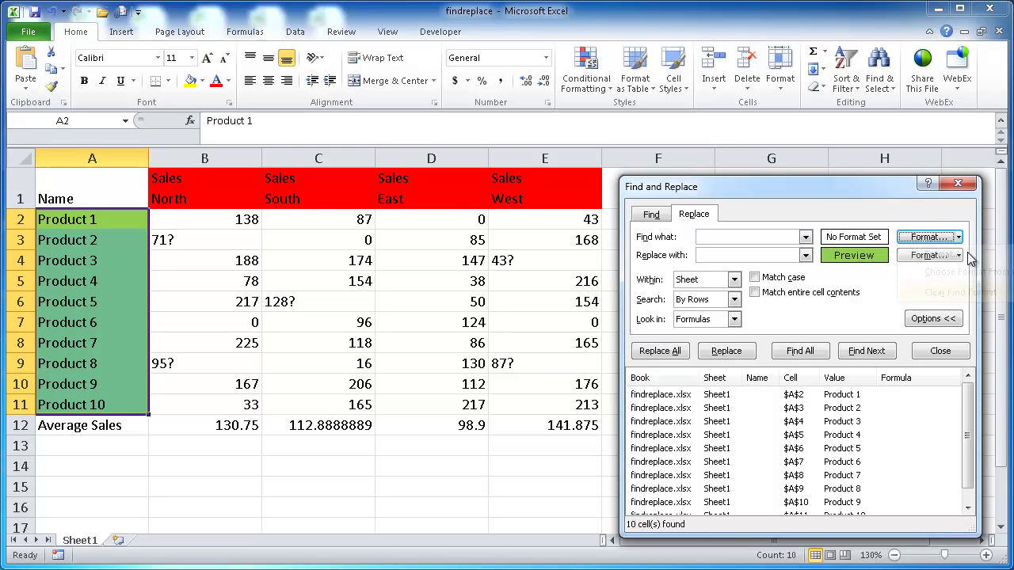
pyautogui.click(959, 255)
pyautogui.click(963, 310)
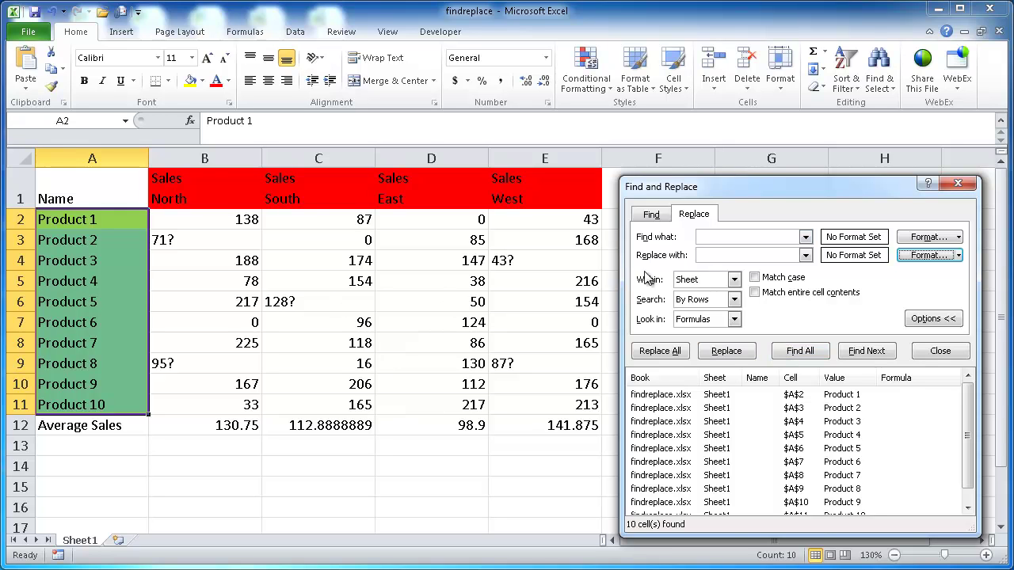
# Step: Search for 0 with an empty replacement; Find All lists one match, A11 (Product 10)
pyautogui.click(716, 237)
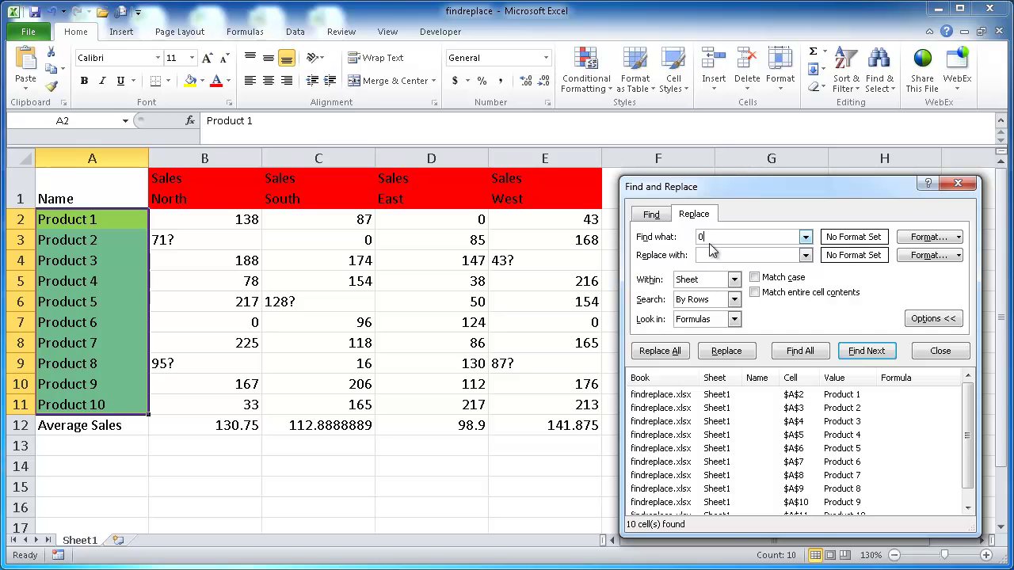
pyautogui.click(812, 355)
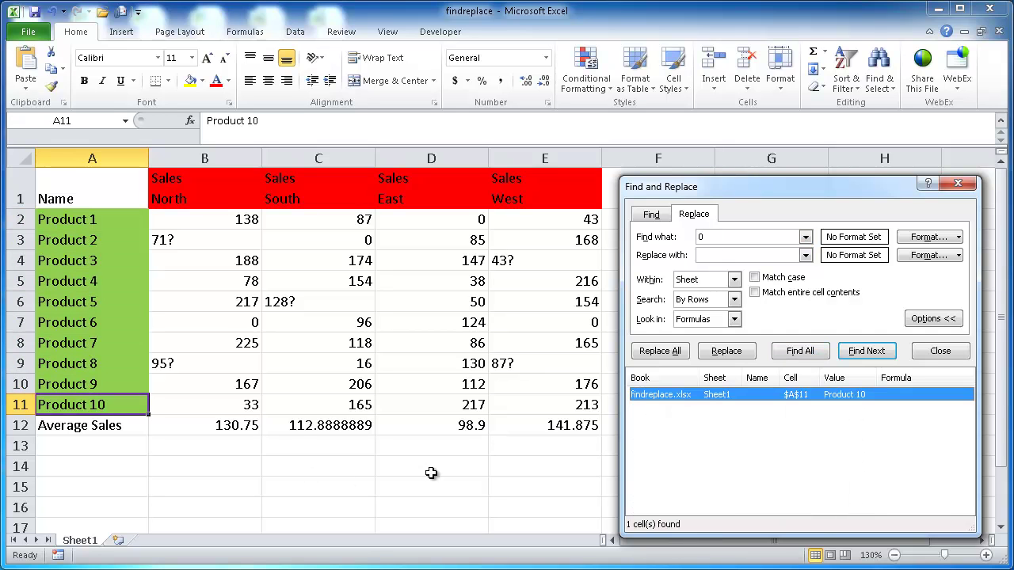
pyautogui.click(430, 473)
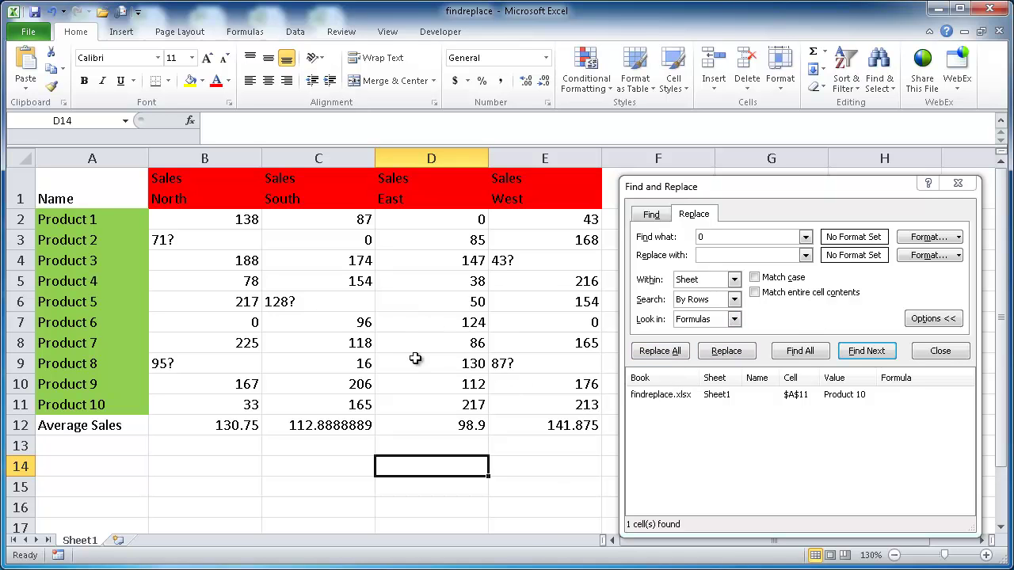
# Step: Within A1:E12, list every cell containing 0 and replace all 0s with nothing, changing 8 cells
pyautogui.moveTo(565, 420); pyautogui.dragTo(107, 198)
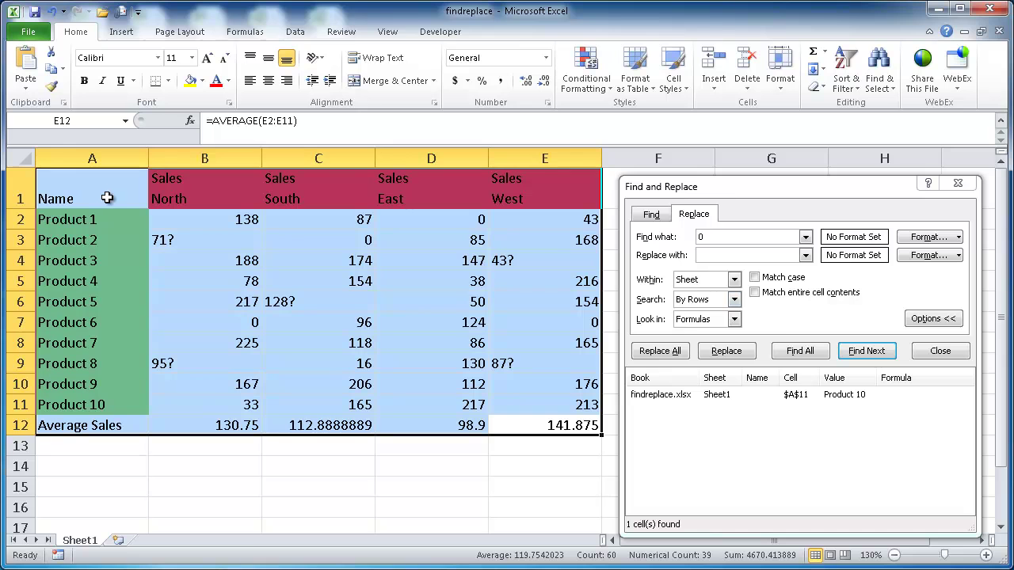
pyautogui.click(808, 357)
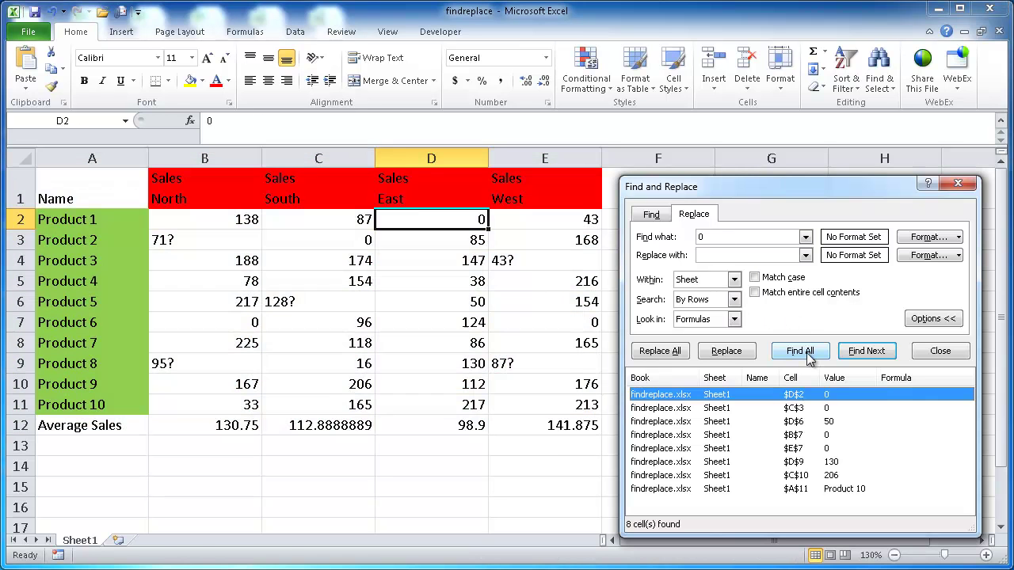
pyautogui.click(454, 303)
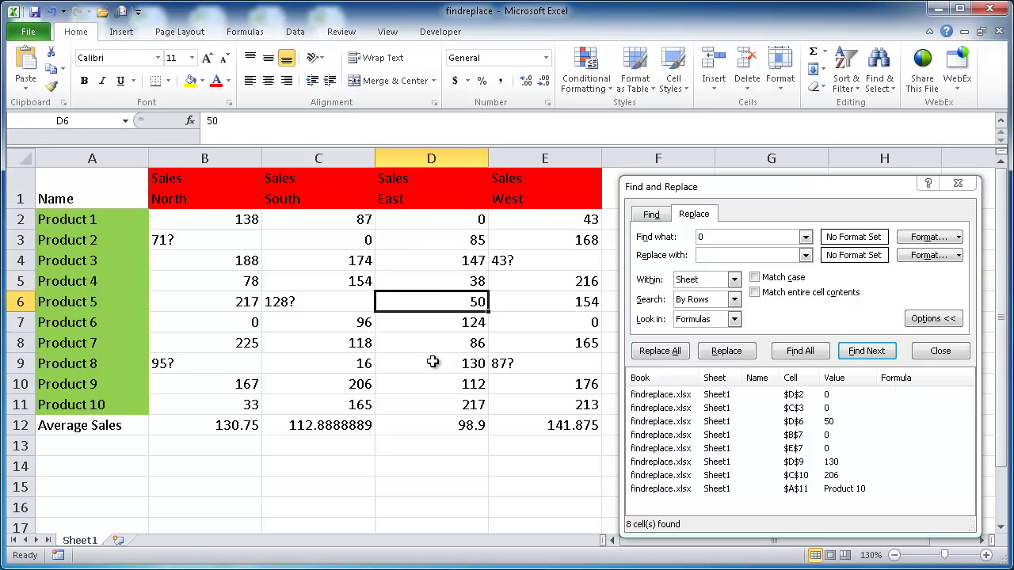
pyautogui.click(431, 363)
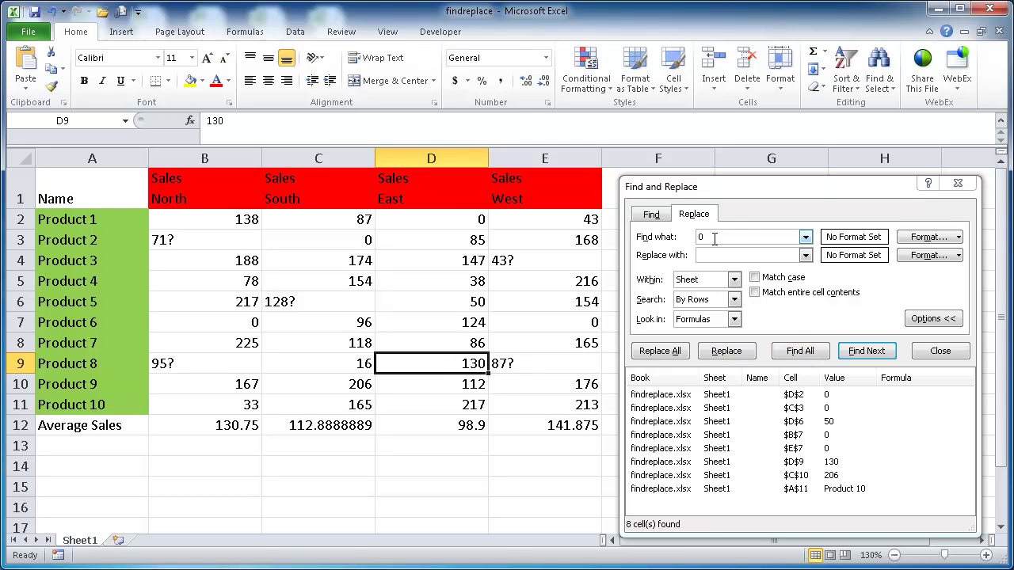
pyautogui.click(658, 353)
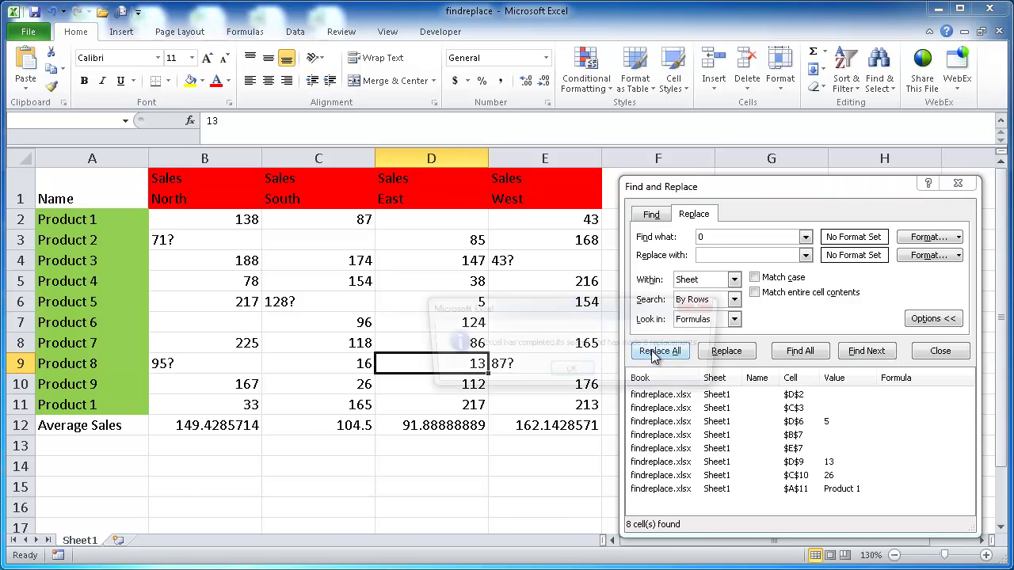
pyautogui.moveTo(580, 308); pyautogui.dragTo(646, 441)
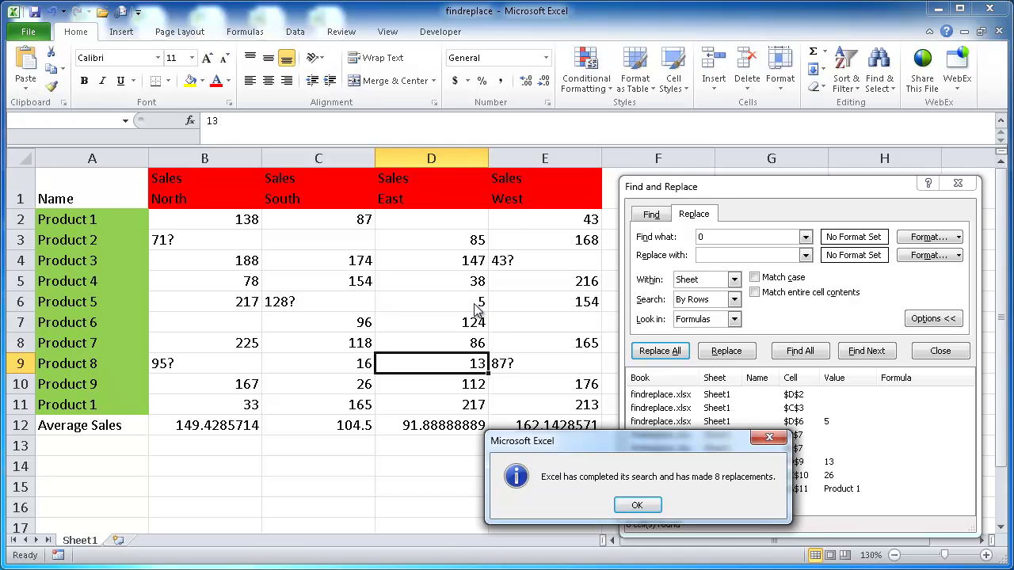
# Step: Undo the faulty replacements, then with Match entire cell contents blank only D2, C3, B7 and E7
pyautogui.click(637, 503)
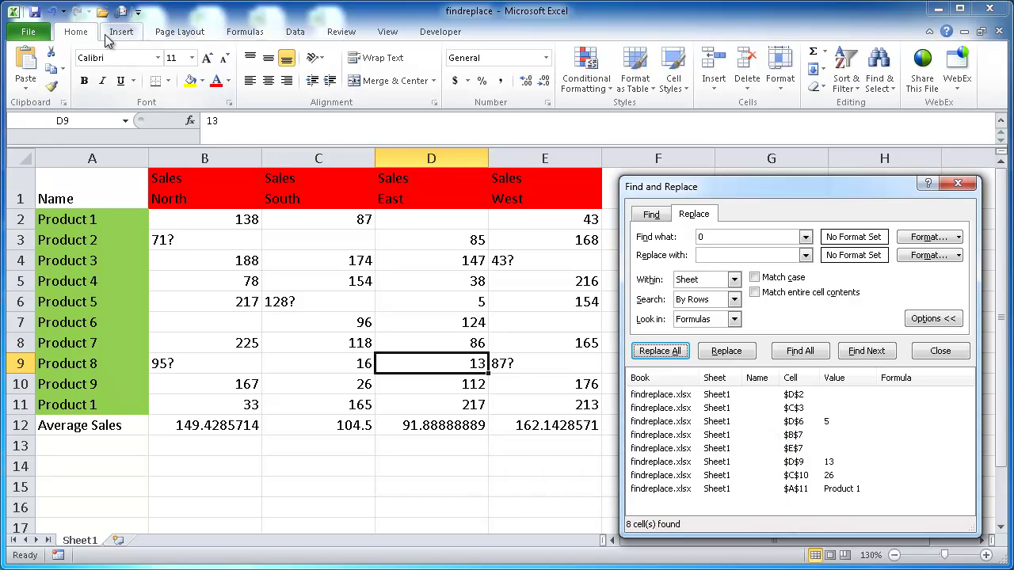
pyautogui.click(52, 13)
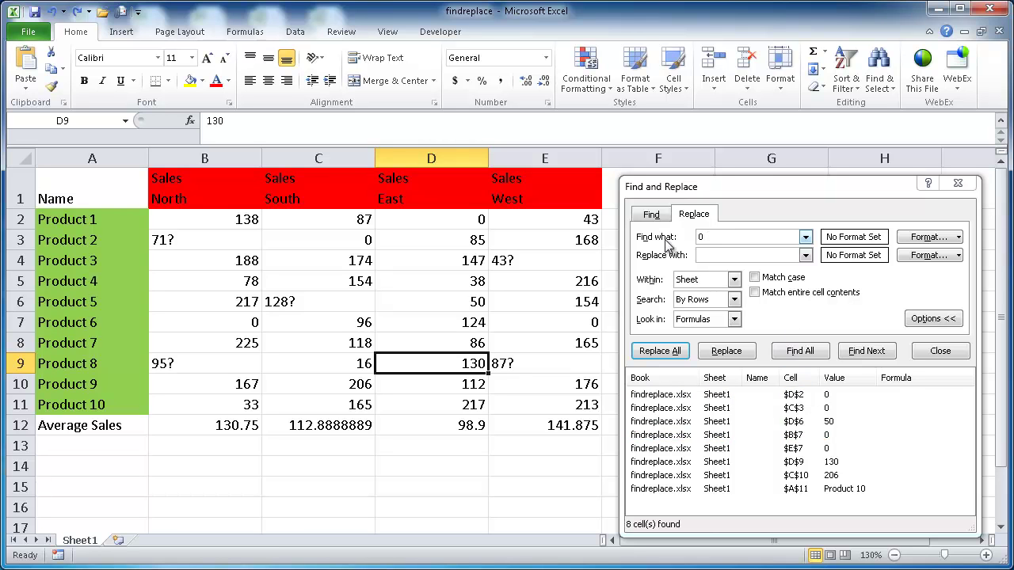
pyautogui.click(754, 293)
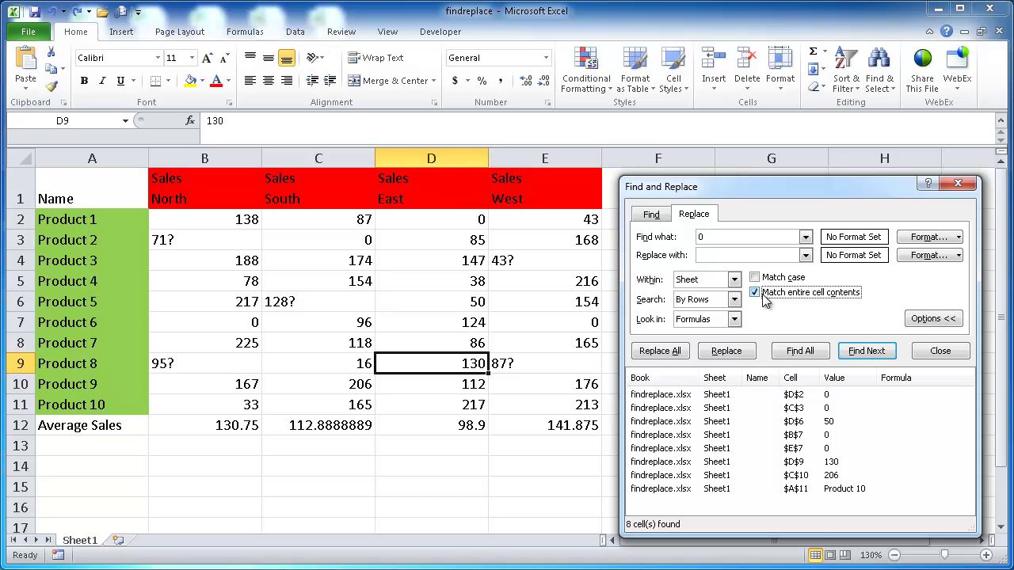
pyautogui.click(801, 351)
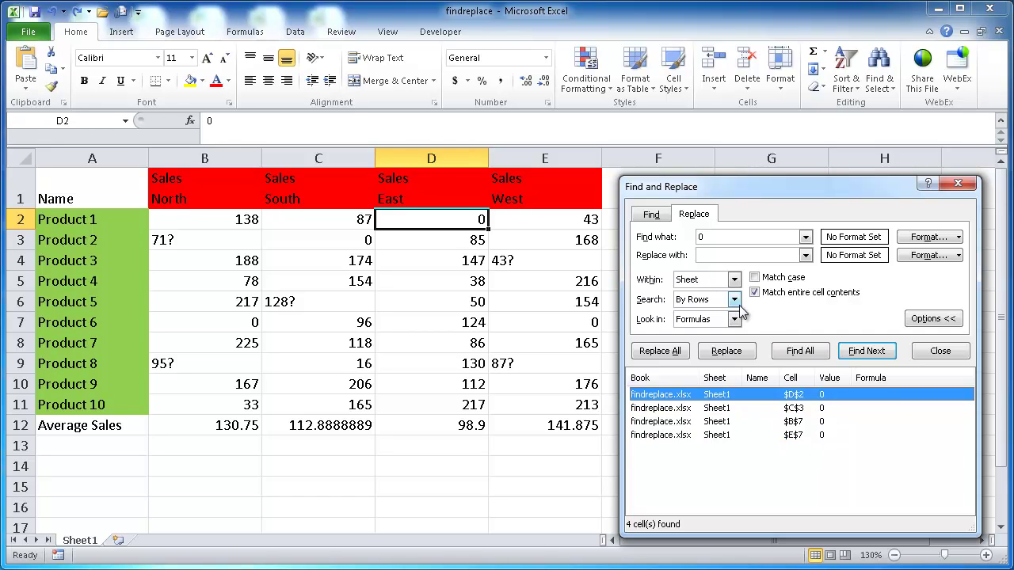
pyautogui.click(679, 352)
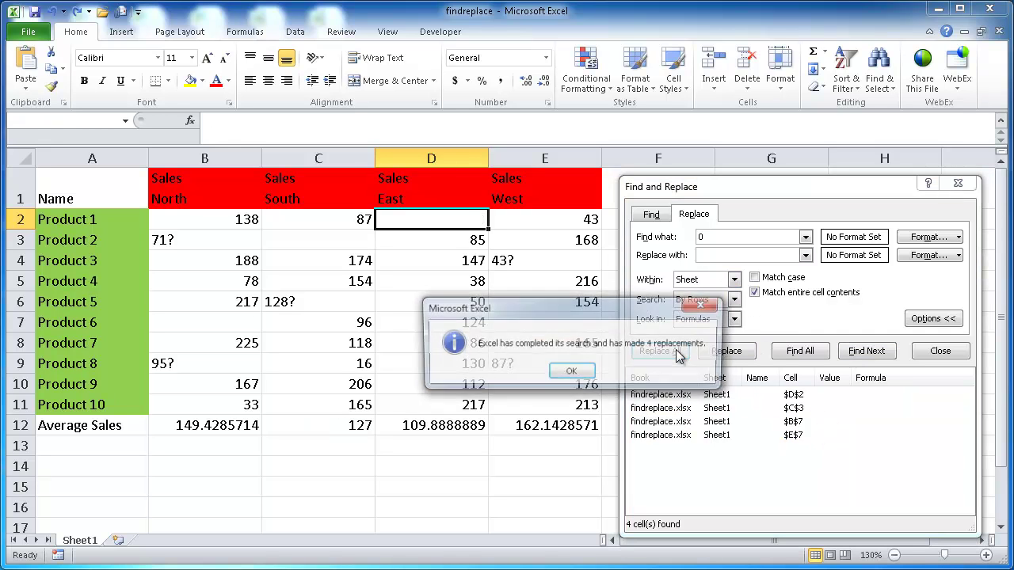
pyautogui.click(572, 371)
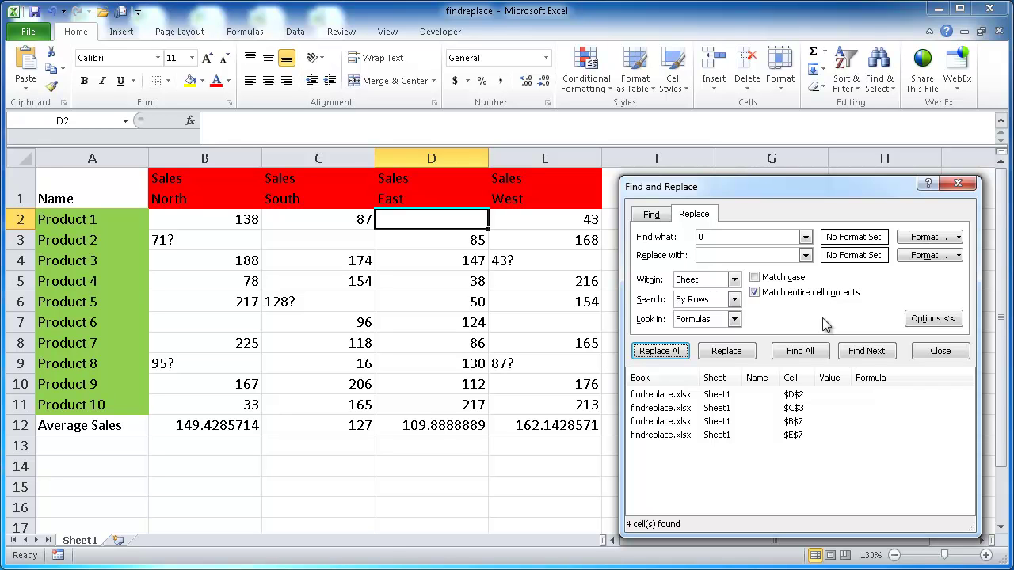
# Step: Find all 56 non-empty cells with the * wildcard, select them, then change the term to Product ?
pyautogui.click(712, 236)
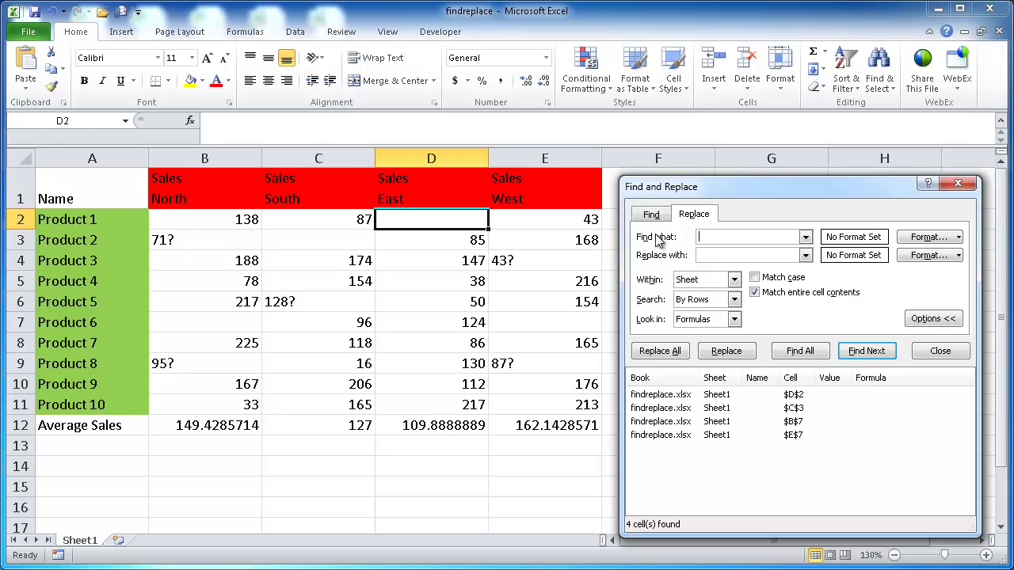
pyautogui.click(715, 239)
pyautogui.click(815, 358)
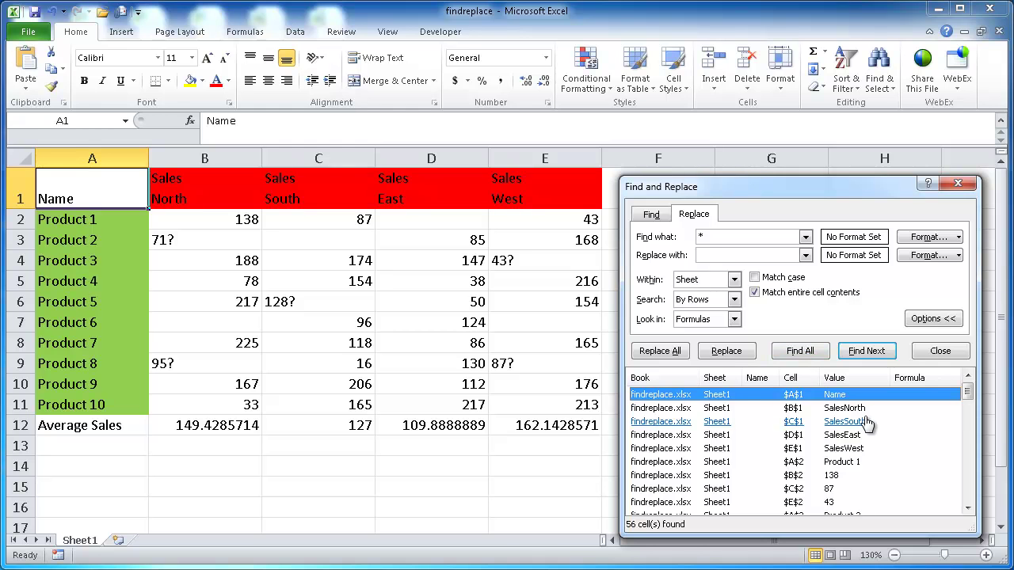
pyautogui.hotkey('ctrl', 'a')
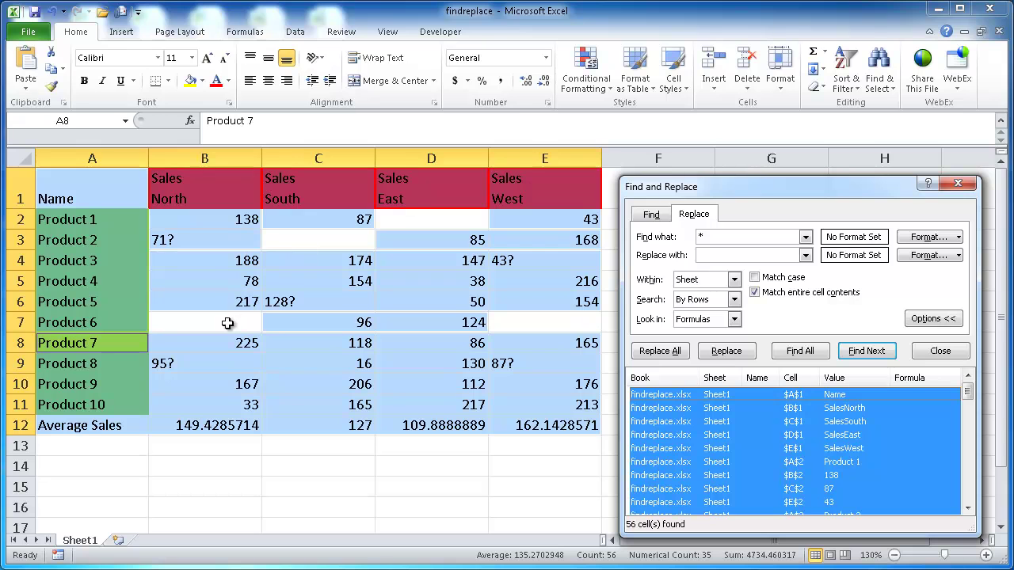
pyautogui.click(708, 235)
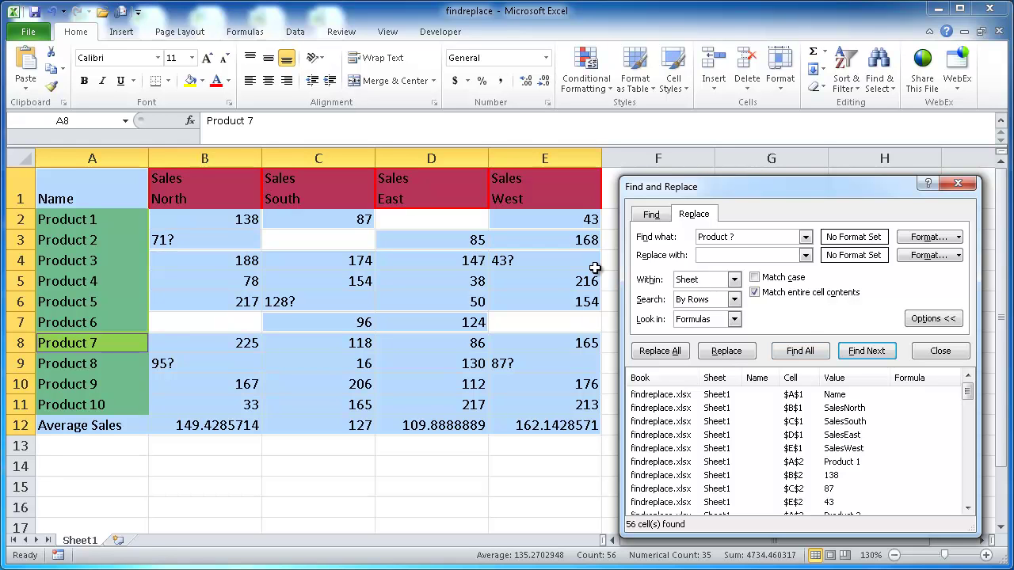
# Step: Find all Product ? matches and select the nine cells Product 1 to Product 9
pyautogui.click(800, 351)
pyautogui.click(862, 395)
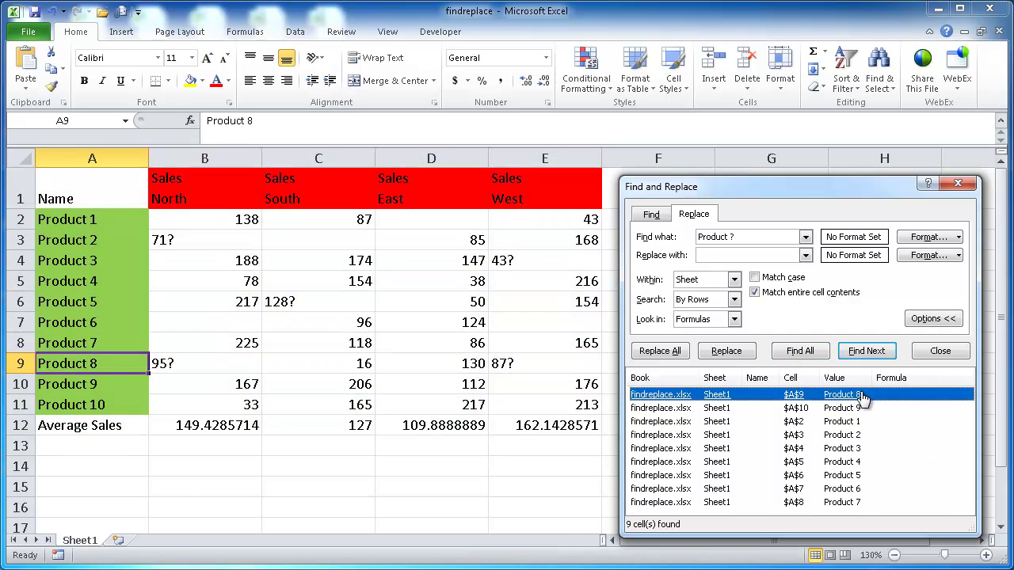
pyautogui.moveTo(862, 395)
pyautogui.mouseDown()
pyautogui.moveTo(848, 475)
pyautogui.moveTo(855, 505)
pyautogui.moveTo(845, 402)
pyautogui.mouseUp()
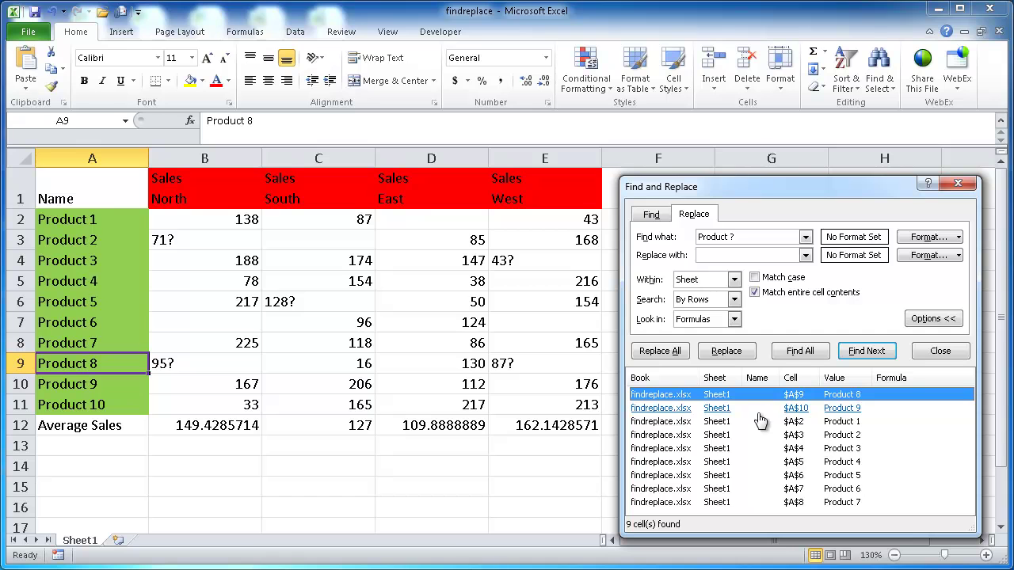
pyautogui.hotkey('ctrl', 'a')
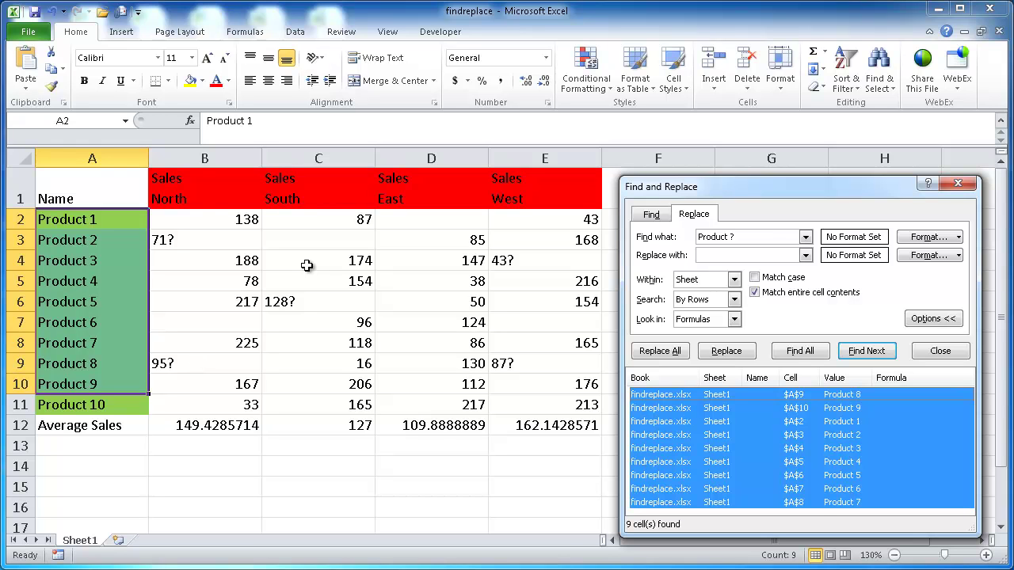
# Step: Change the search term to ? with Match entire cell contents off, and dismiss the not-found message
pyautogui.moveTo(738, 237); pyautogui.dragTo(634, 242)
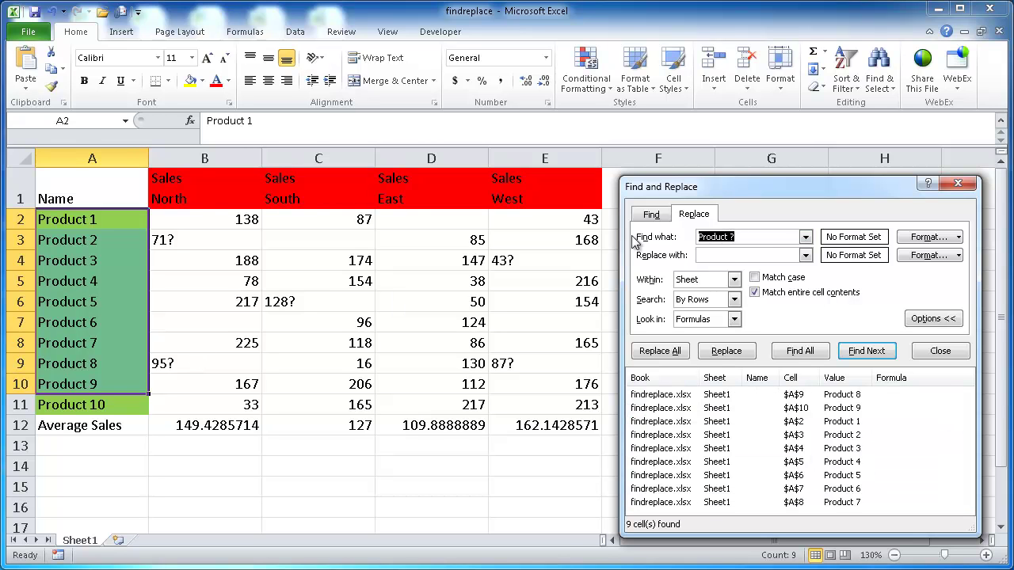
pyautogui.press('BackSpace')
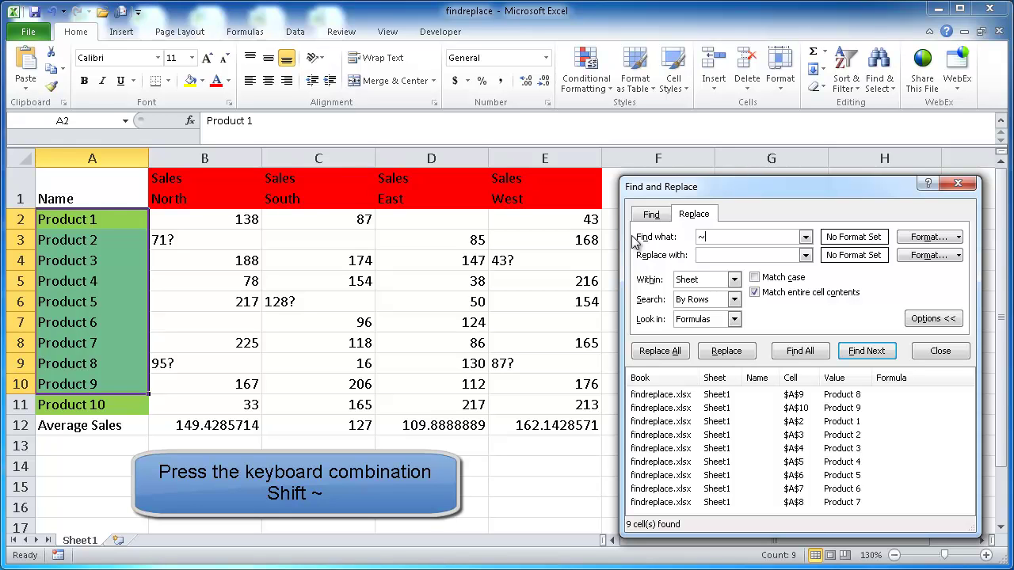
pyautogui.write('?')
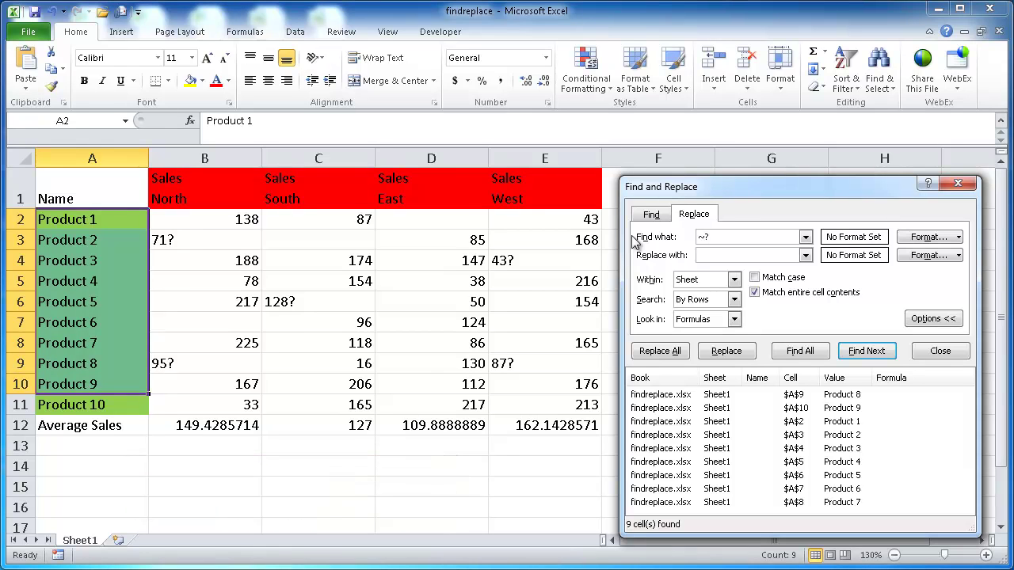
pyautogui.click(755, 292)
pyautogui.click(815, 354)
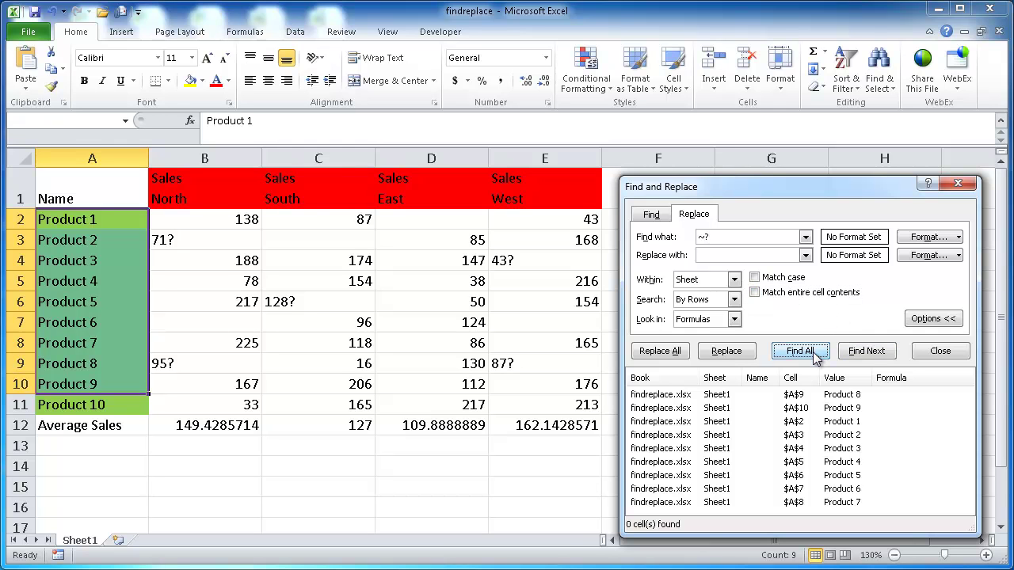
pyautogui.click(572, 363)
pyautogui.click(475, 445)
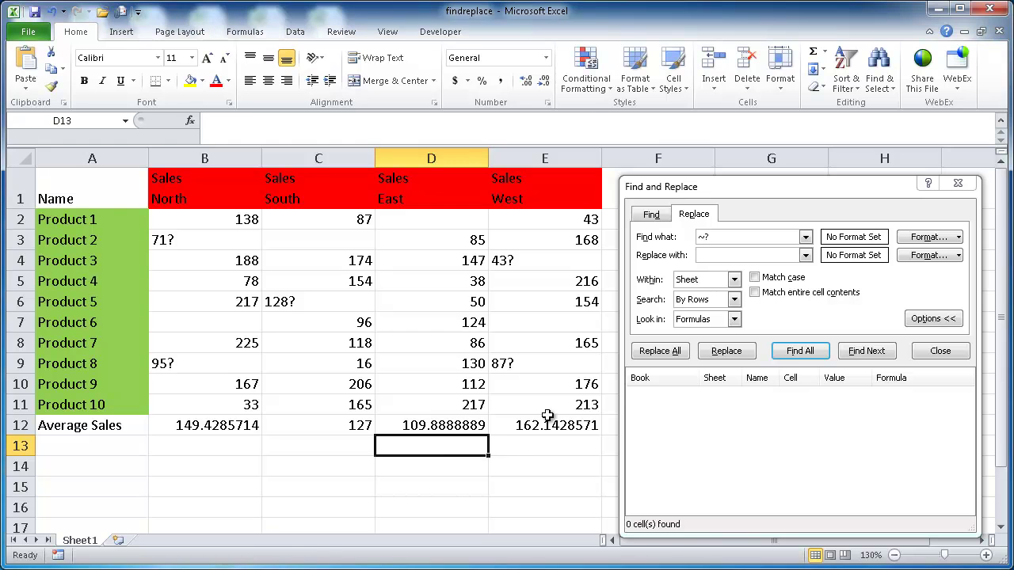
# Step: In A1:E12, find cells with a literal ? and select all five: 71?, 43?, 128?, 95?, 87?
pyautogui.moveTo(72, 190); pyautogui.dragTo(515, 430)
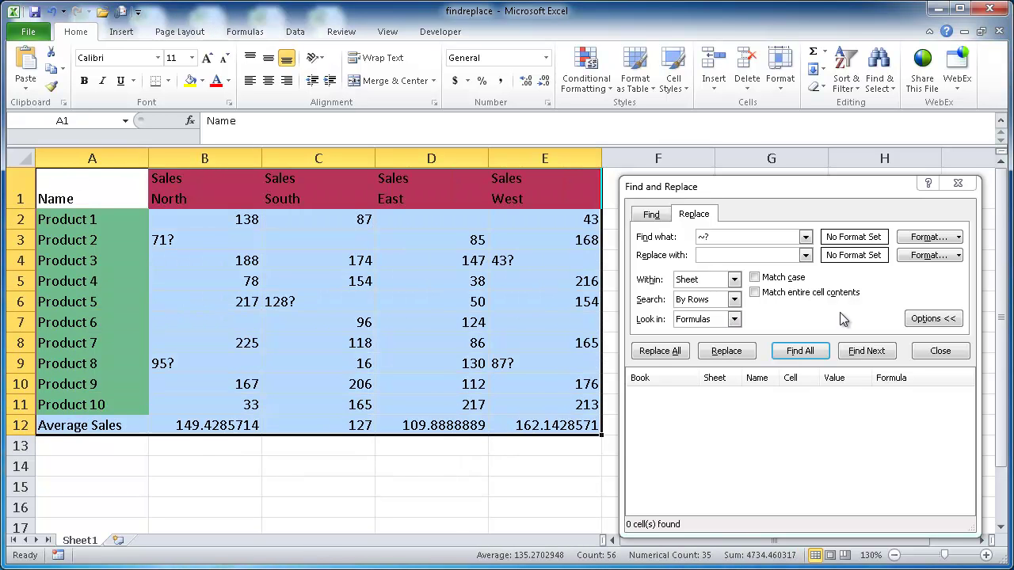
pyautogui.click(798, 357)
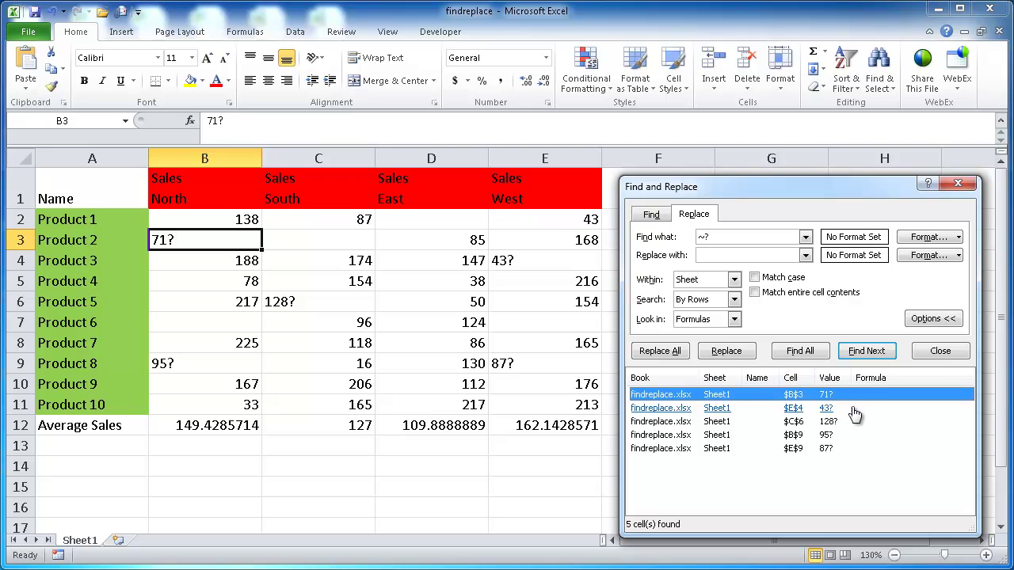
pyautogui.hotkey('ctrl', 'a')
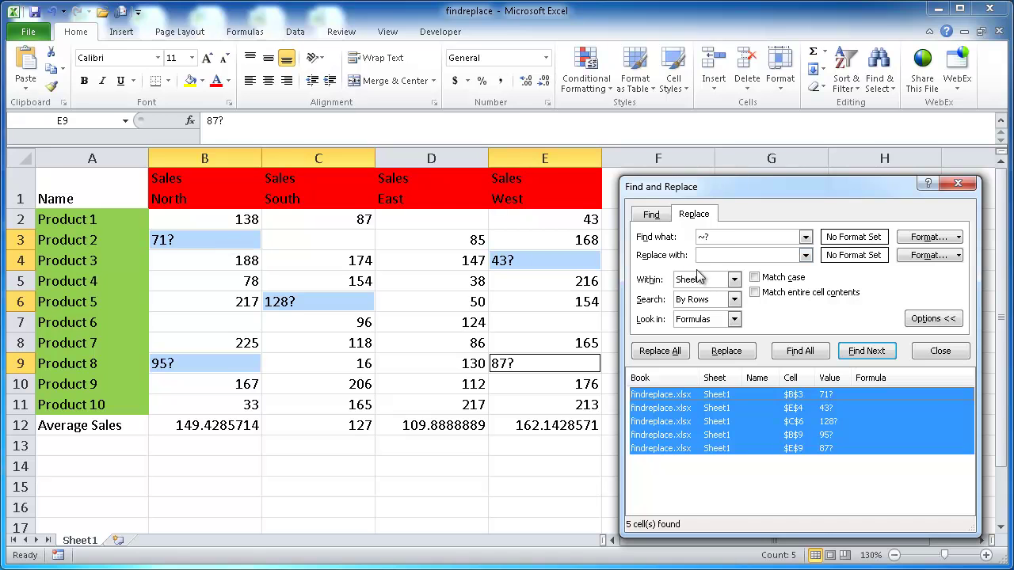
# Step: Set a yellow fill as the replacement format and Replace All, highlighting the five question-mark cells
pyautogui.click(731, 255)
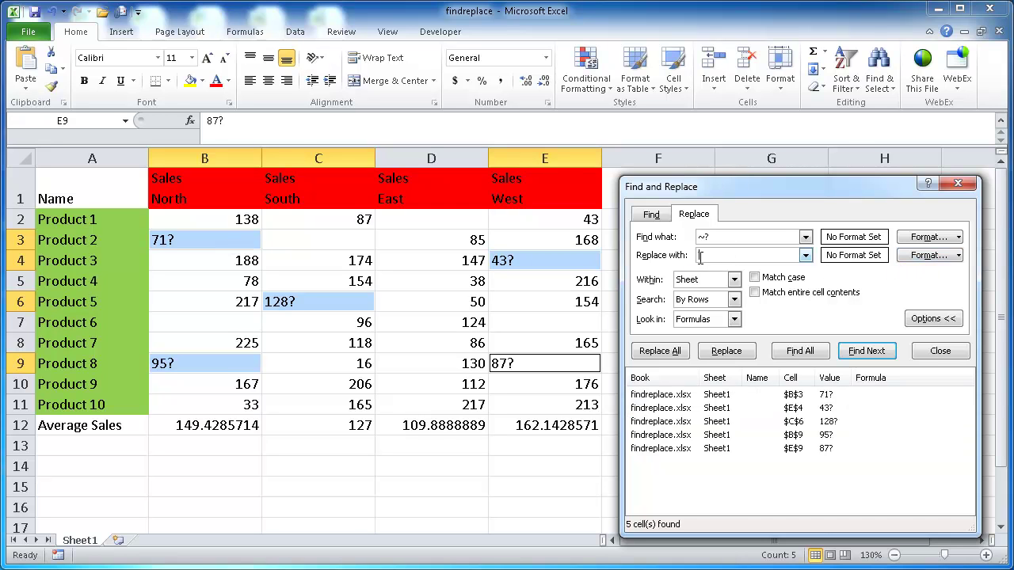
pyautogui.click(957, 255)
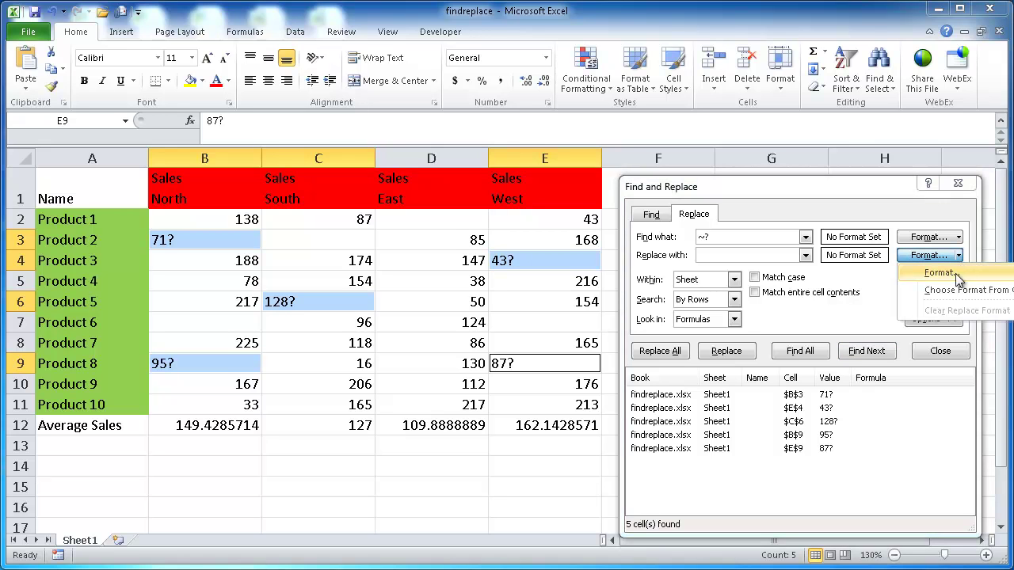
pyautogui.click(953, 269)
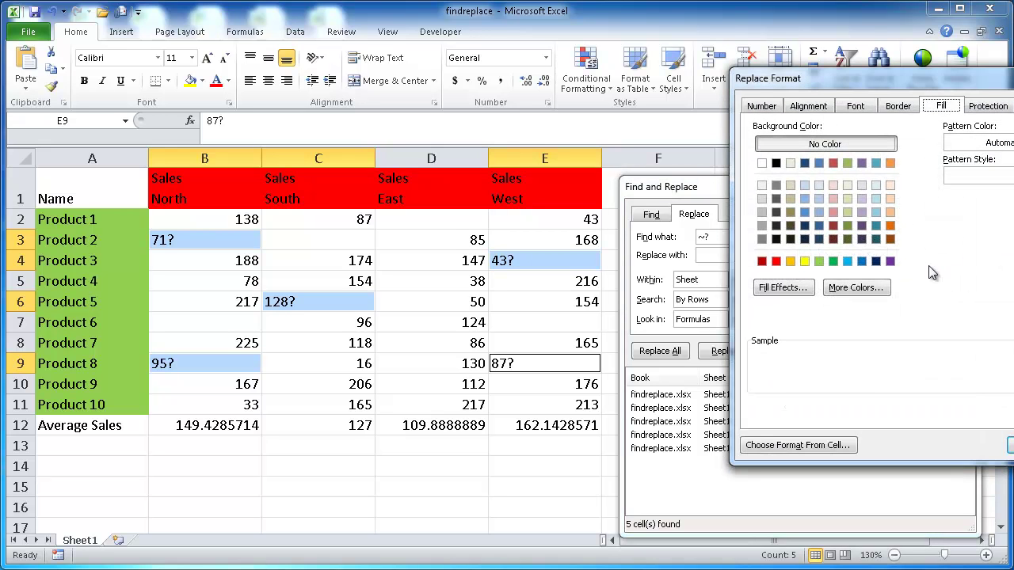
pyautogui.click(804, 262)
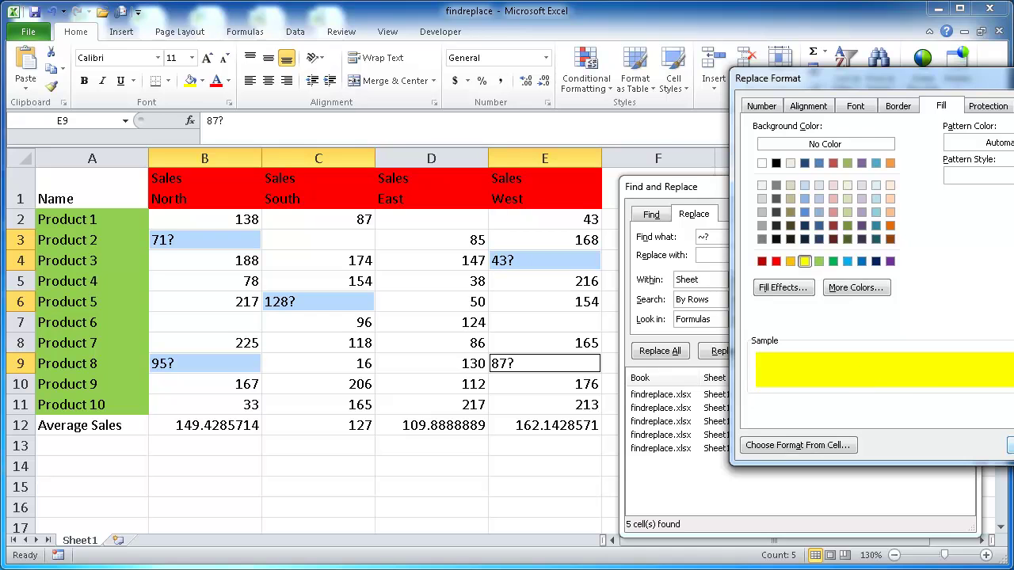
pyautogui.click(1009, 445)
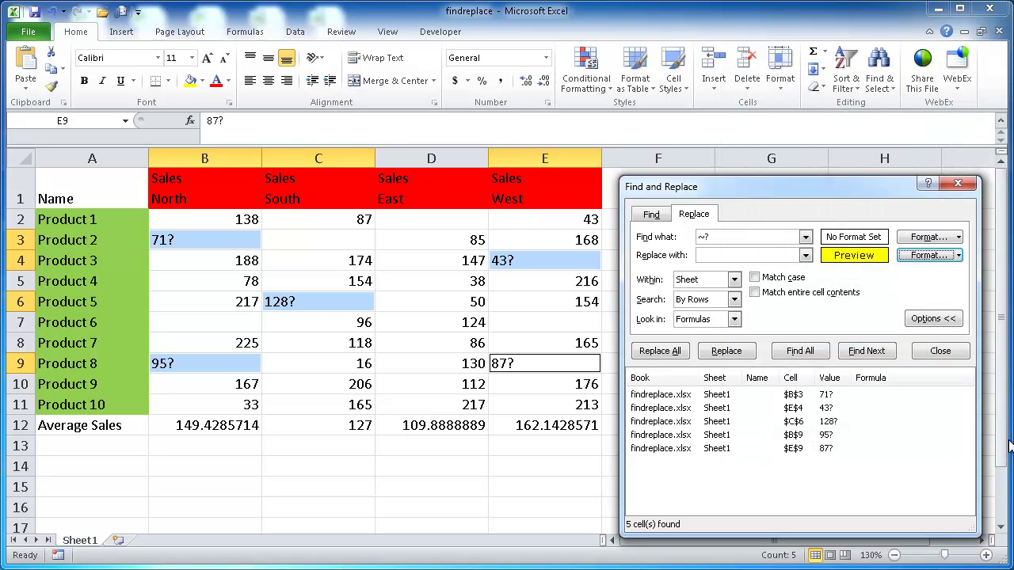
pyautogui.click(666, 354)
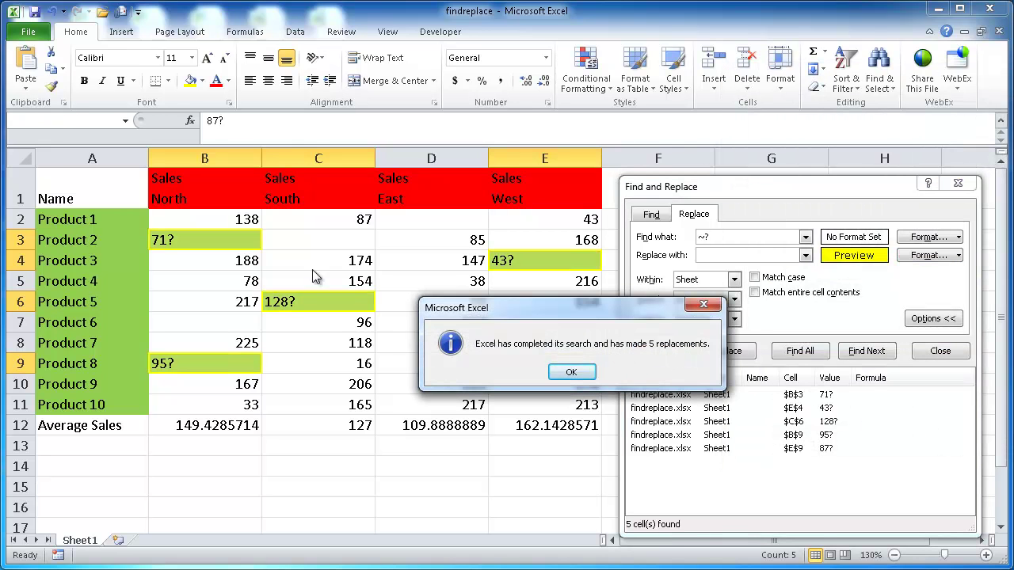
pyautogui.click(571, 371)
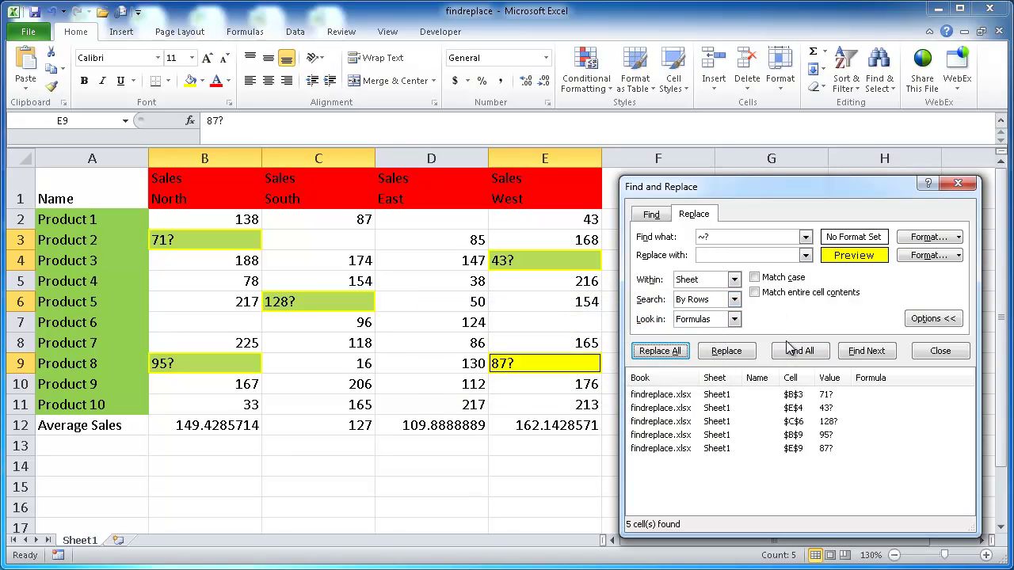
# Step: Undo the yellow fill, strip the question marks from the five values, and clear the replacement format
pyautogui.click(51, 12)
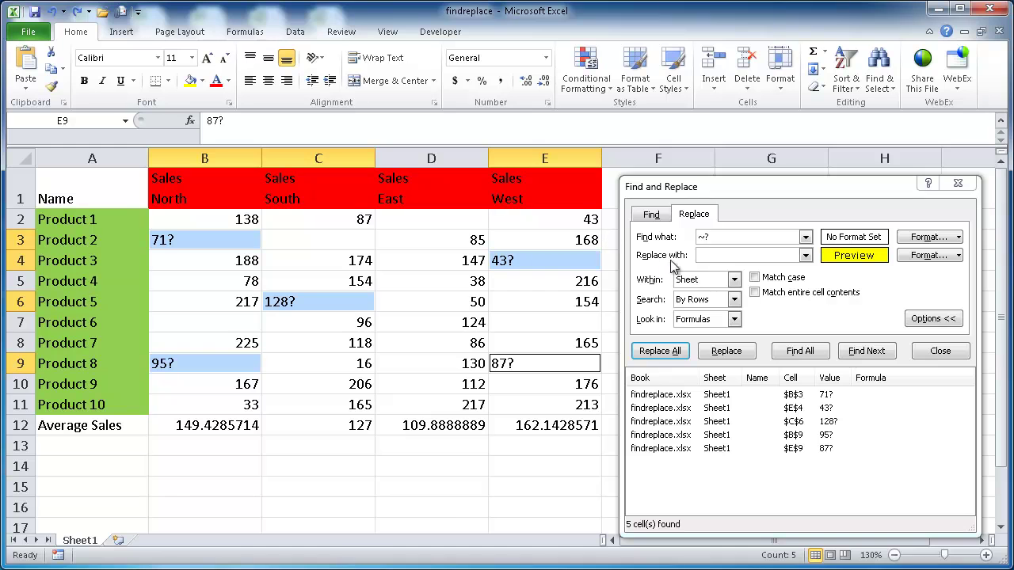
pyautogui.click(704, 255)
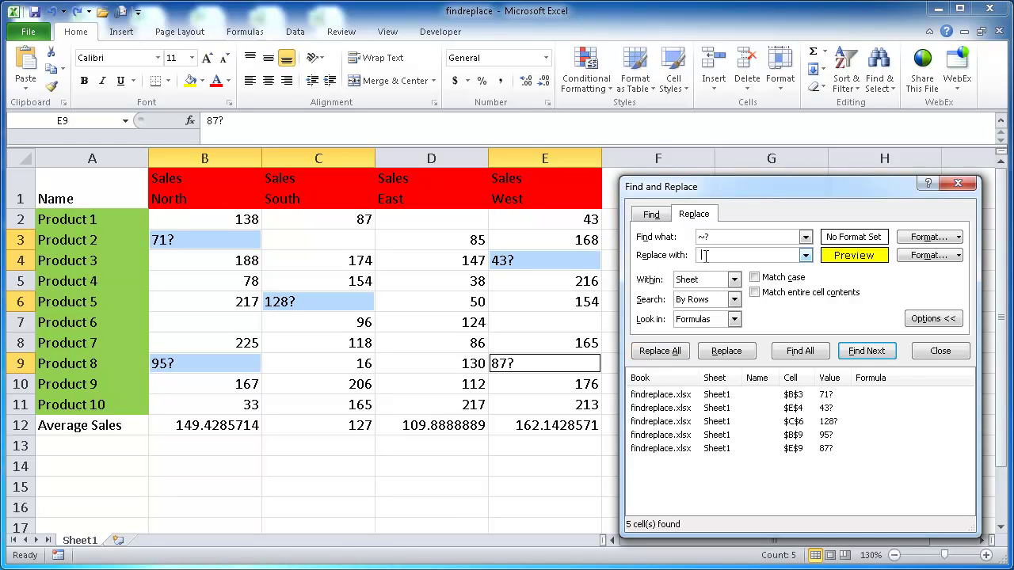
pyautogui.click(662, 354)
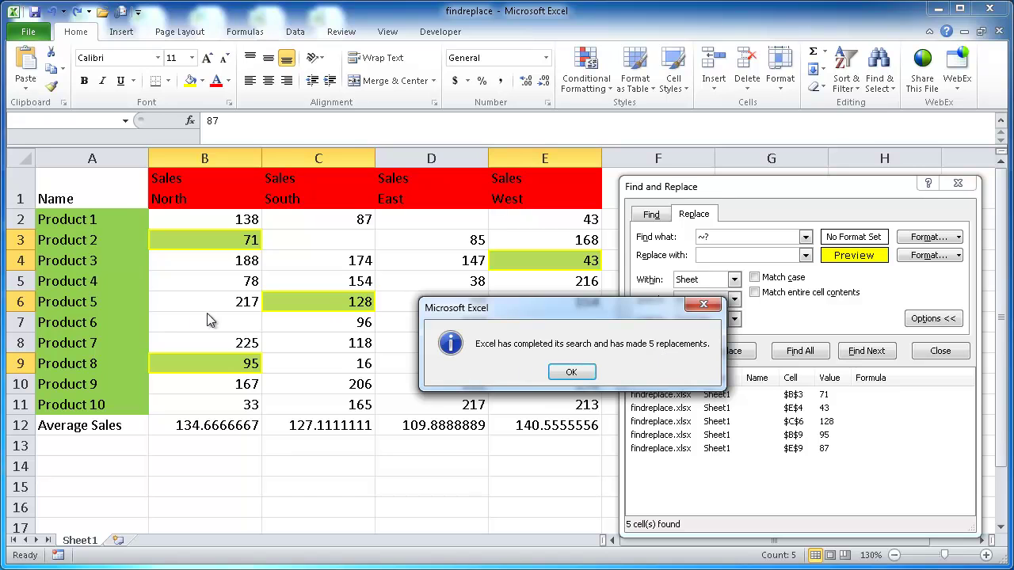
pyautogui.click(577, 372)
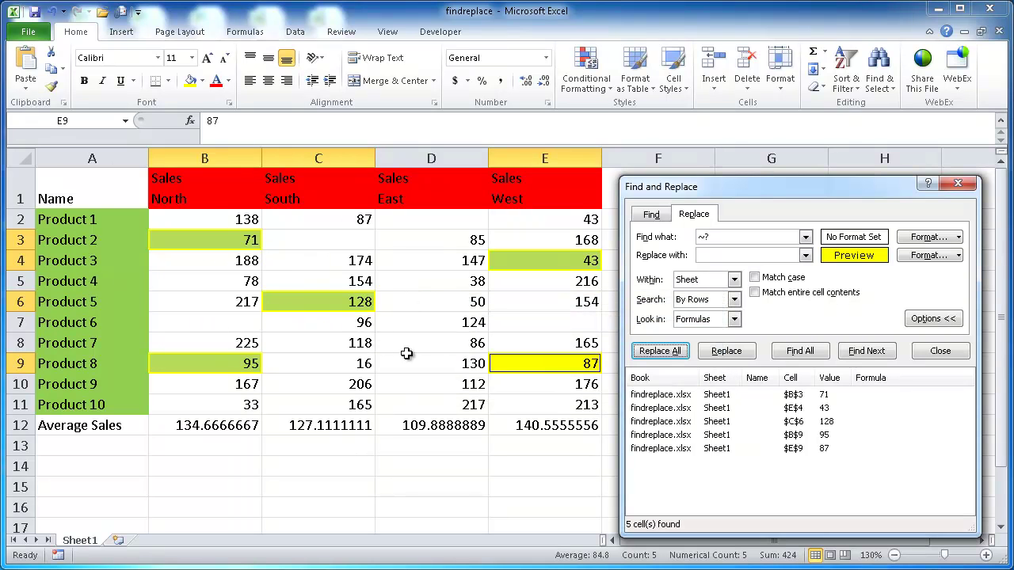
pyautogui.click(960, 260)
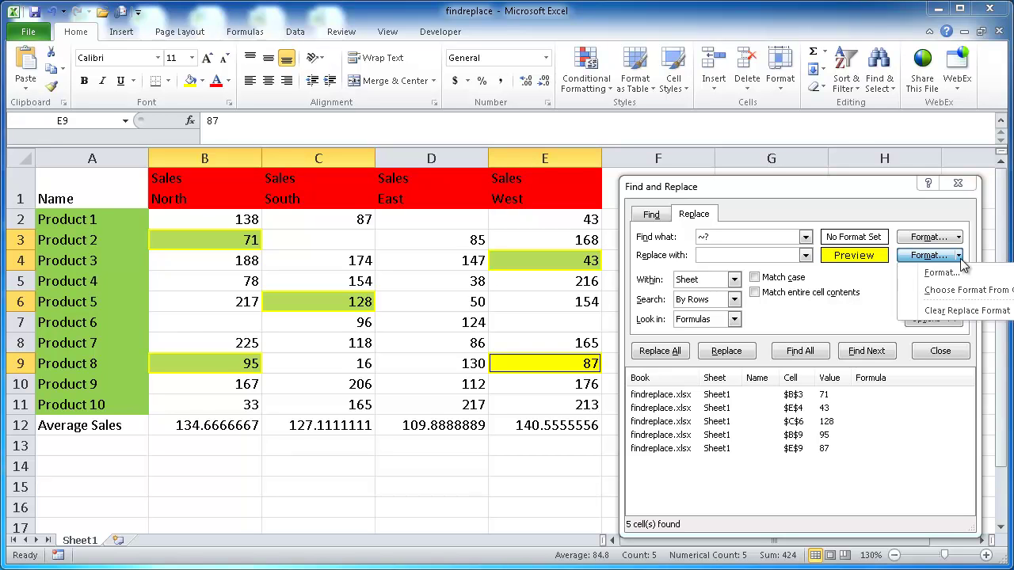
pyautogui.click(953, 316)
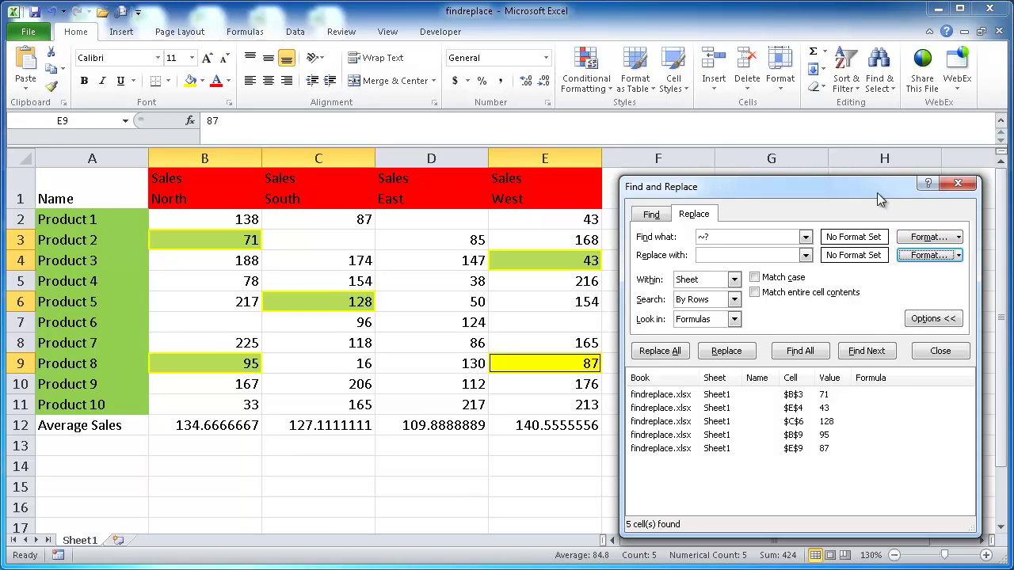
pyautogui.moveTo(877, 193); pyautogui.dragTo(867, 170)
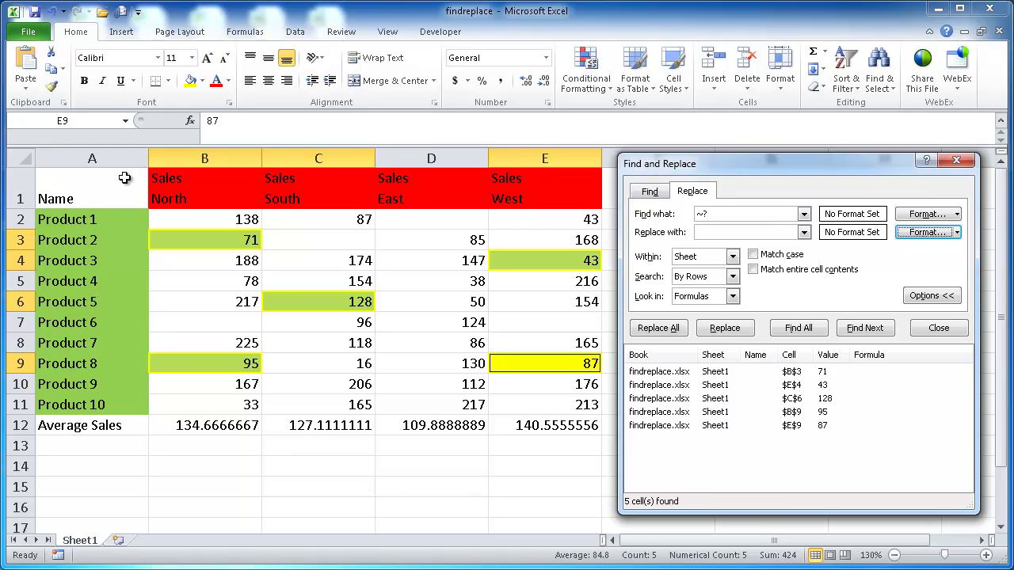
pyautogui.moveTo(199, 182); pyautogui.dragTo(536, 180)
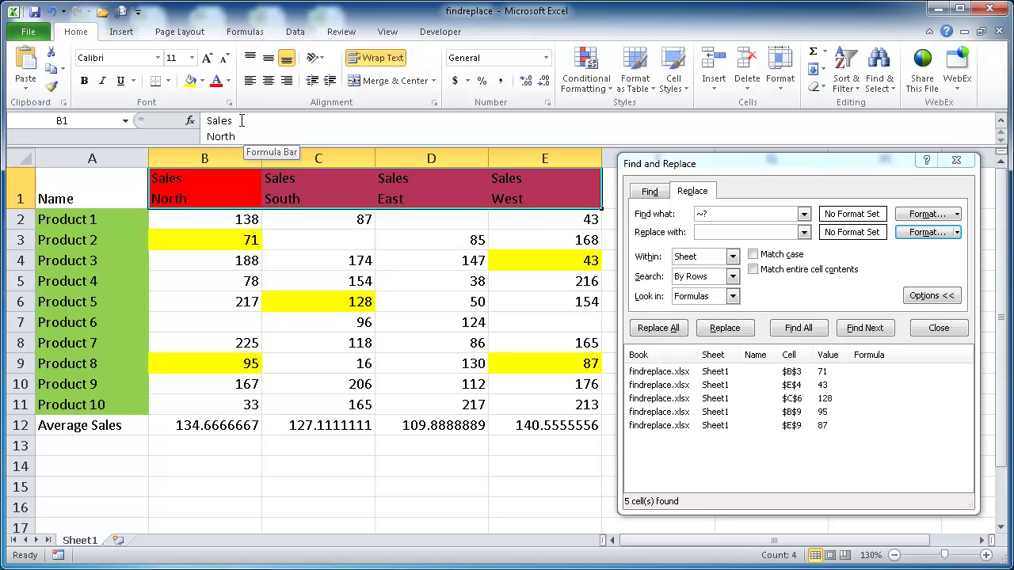
pyautogui.click(235, 121)
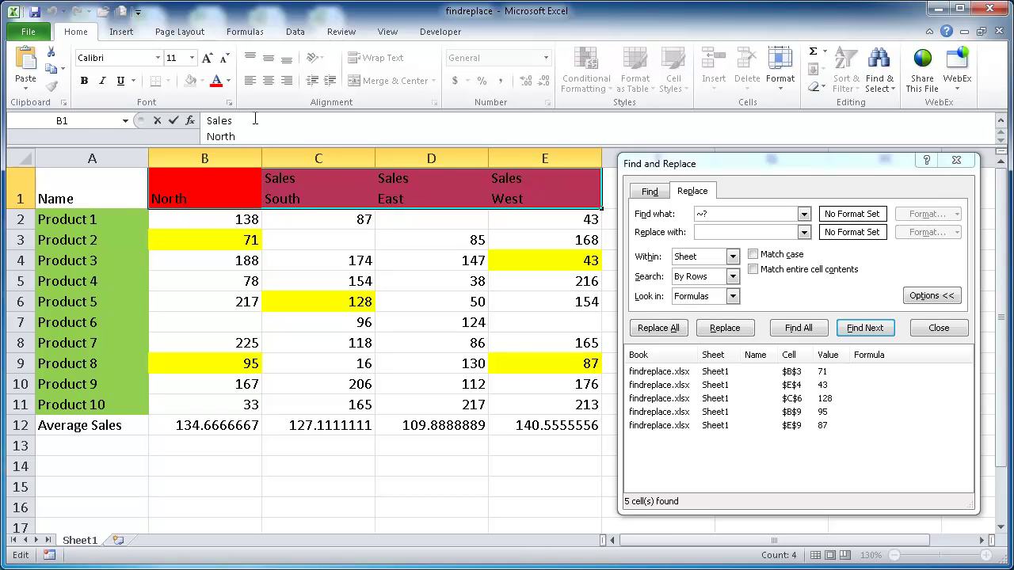
pyautogui.press('Delete')
pyautogui.hotkey('alt', 'Return')
pyautogui.click(352, 490)
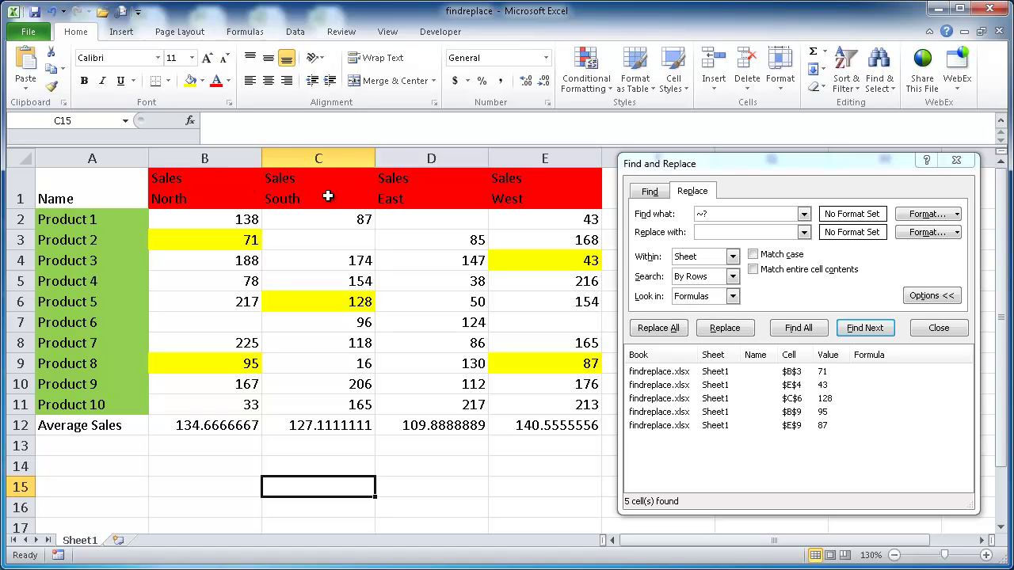
# Step: Replace the ~? search term with a line-break character (Ctrl+J) in Find what
pyautogui.click(721, 213)
pyautogui.press('BackSpace')
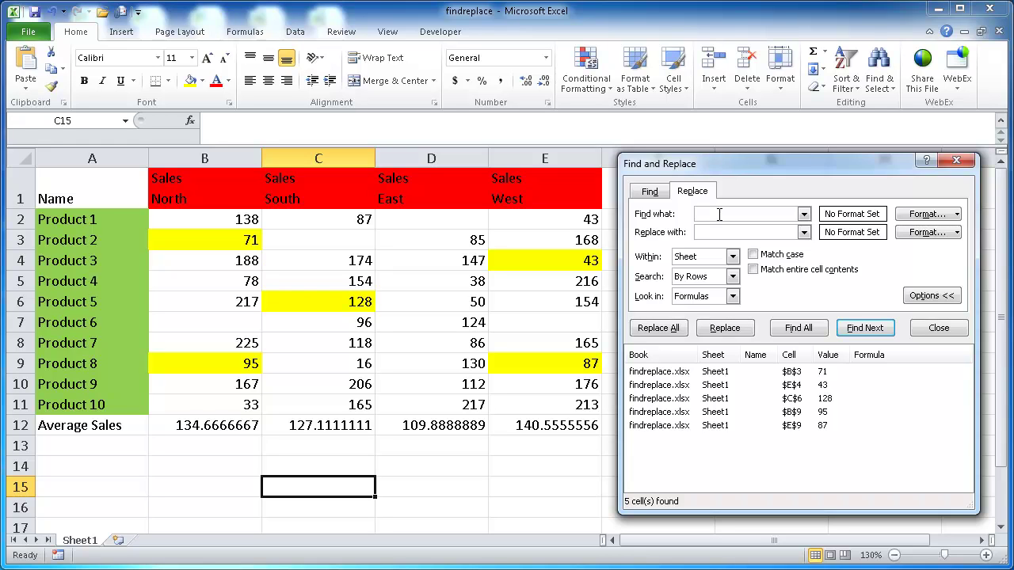
pyautogui.write('.')
# Step: Replace the line breaks in headers B1:E1 with hyphens, giving Sales - North through Sales - West
pyautogui.click(797, 328)
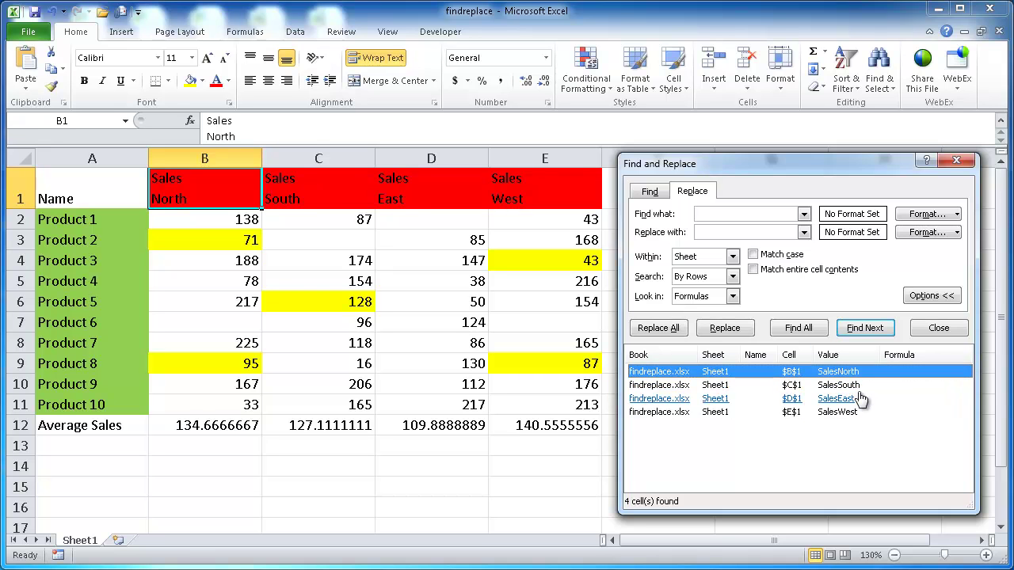
pyautogui.hotkey('ctrl', 'a')
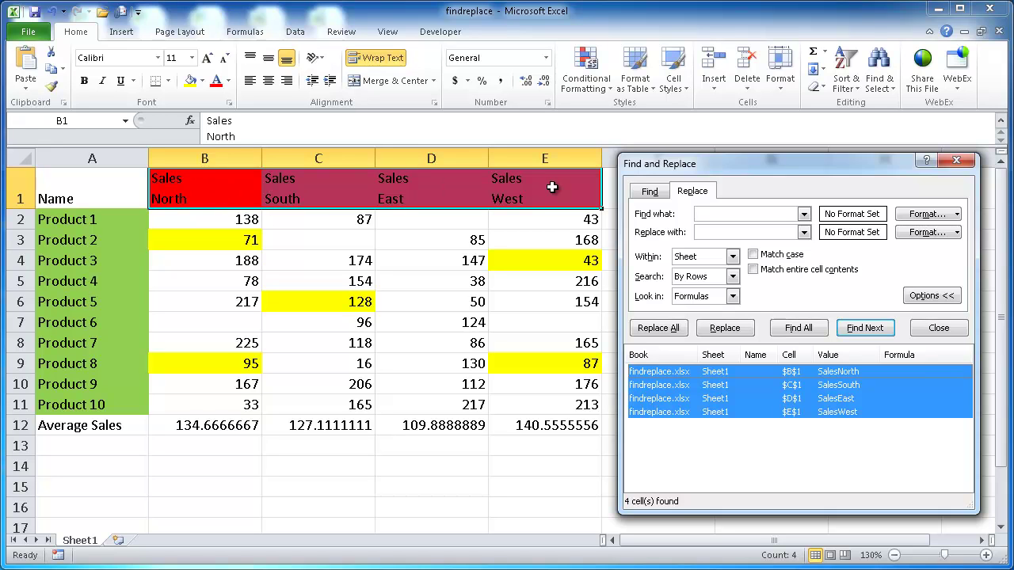
pyautogui.click(715, 234)
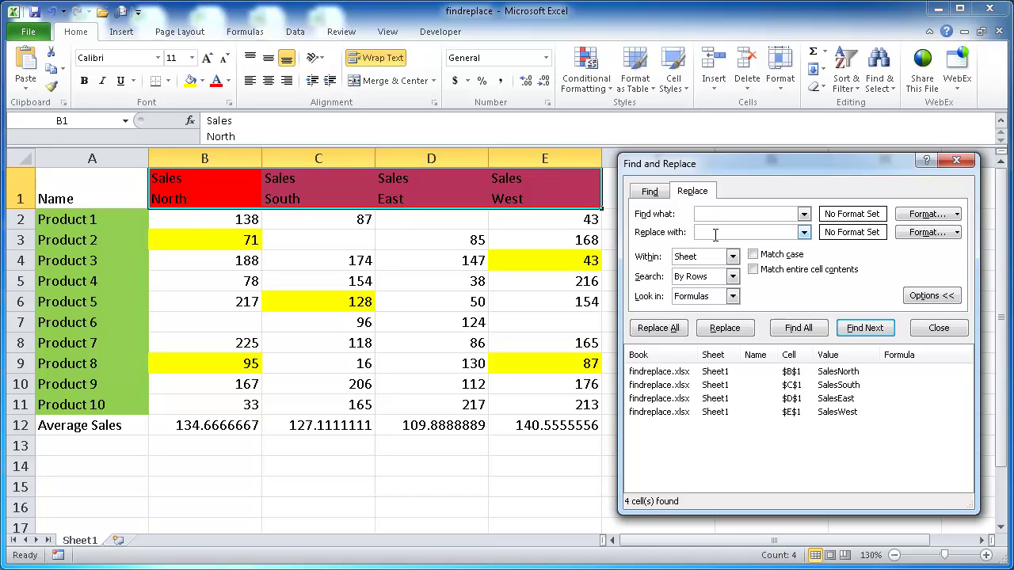
pyautogui.write('-')
pyautogui.click(662, 329)
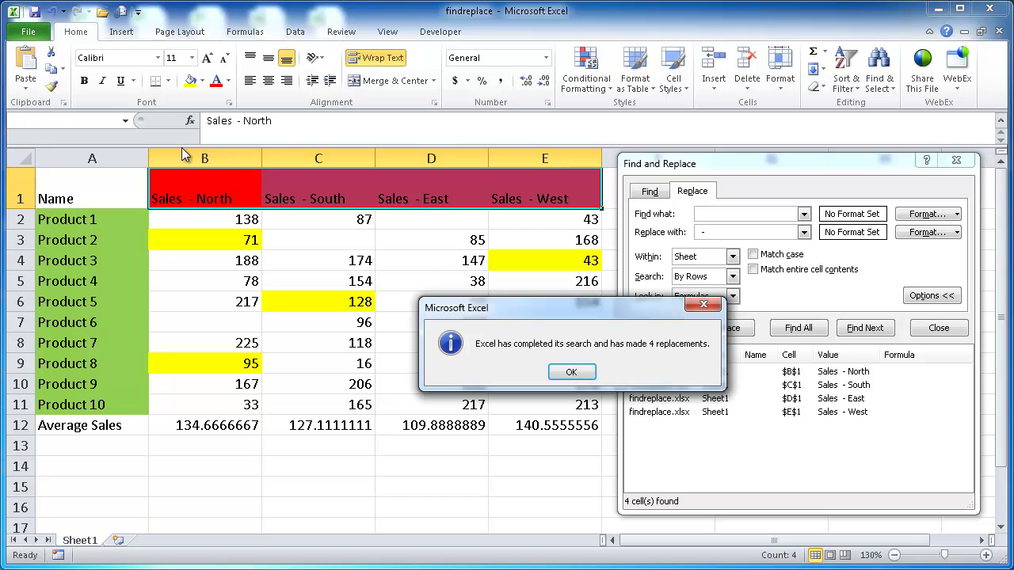
pyautogui.click(571, 372)
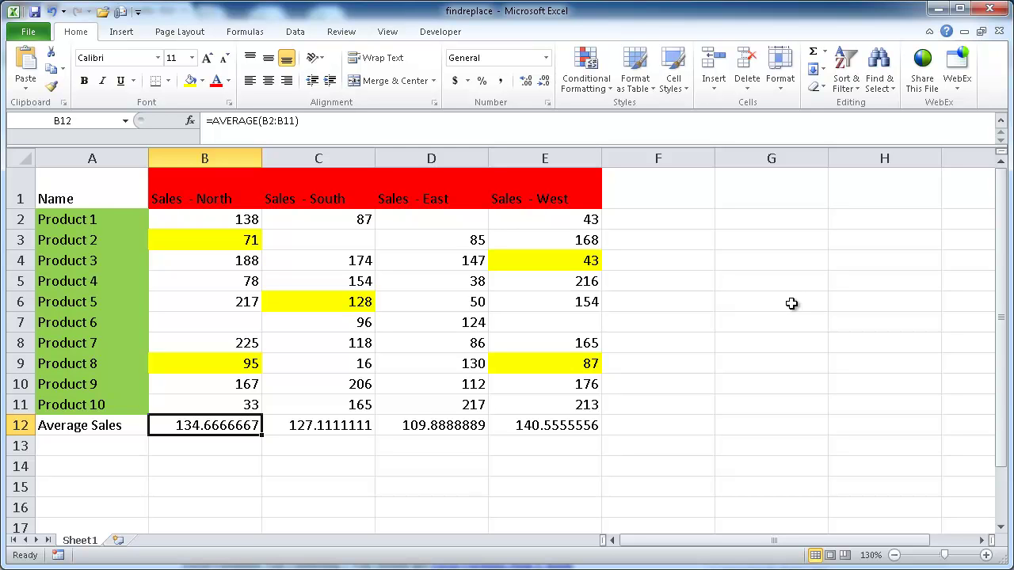
# Step: Inspect the South and East average formulas and select the North figures B2:B11
pyautogui.click(296, 428)
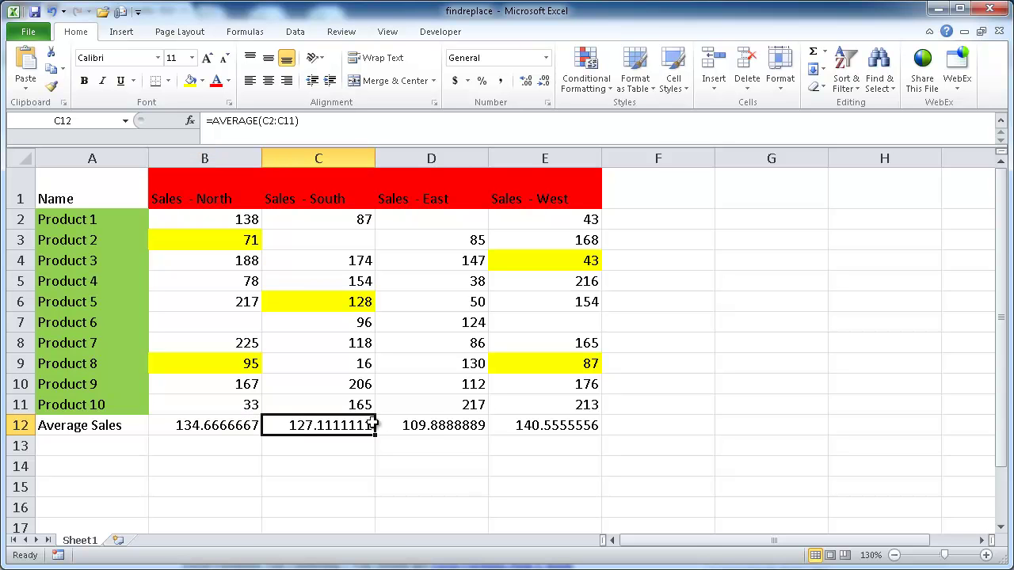
pyautogui.click(425, 425)
pyautogui.moveTo(230, 408); pyautogui.dragTo(227, 222)
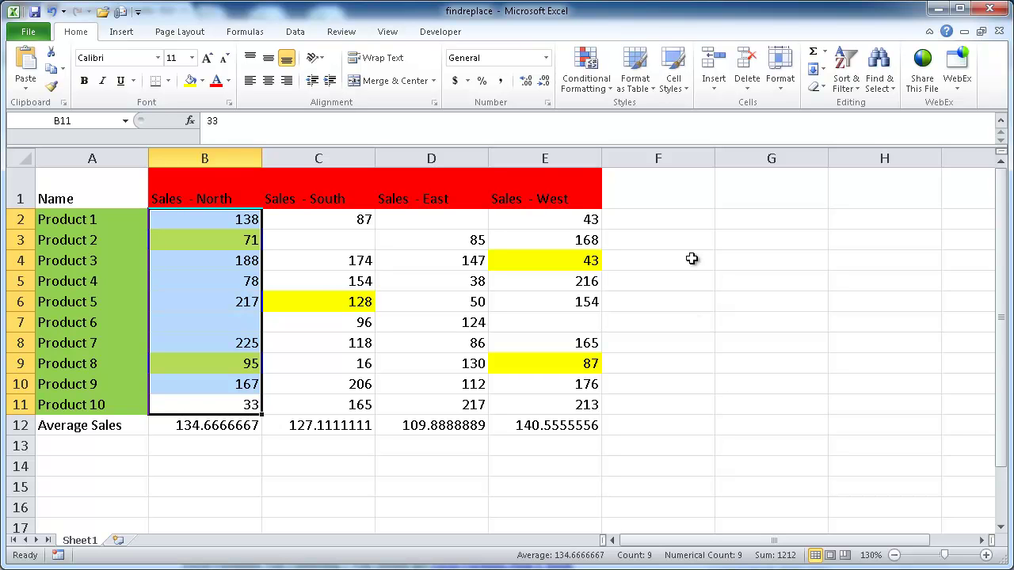
# Step: Open Find and Replace over the table A1:E12 with ave as the search term
pyautogui.hotkey('ctrl', 'h')
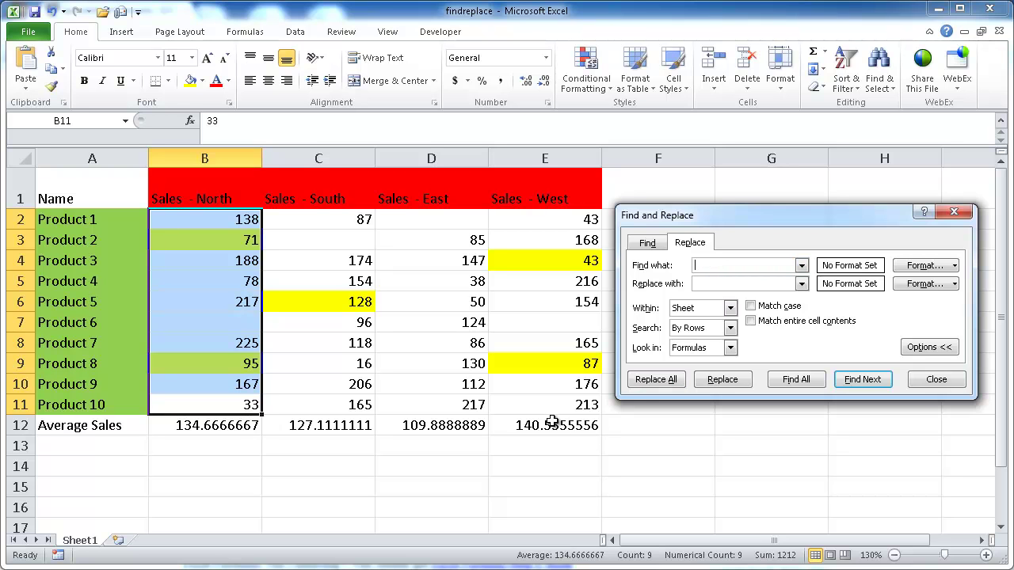
pyautogui.moveTo(555, 424); pyautogui.dragTo(104, 181)
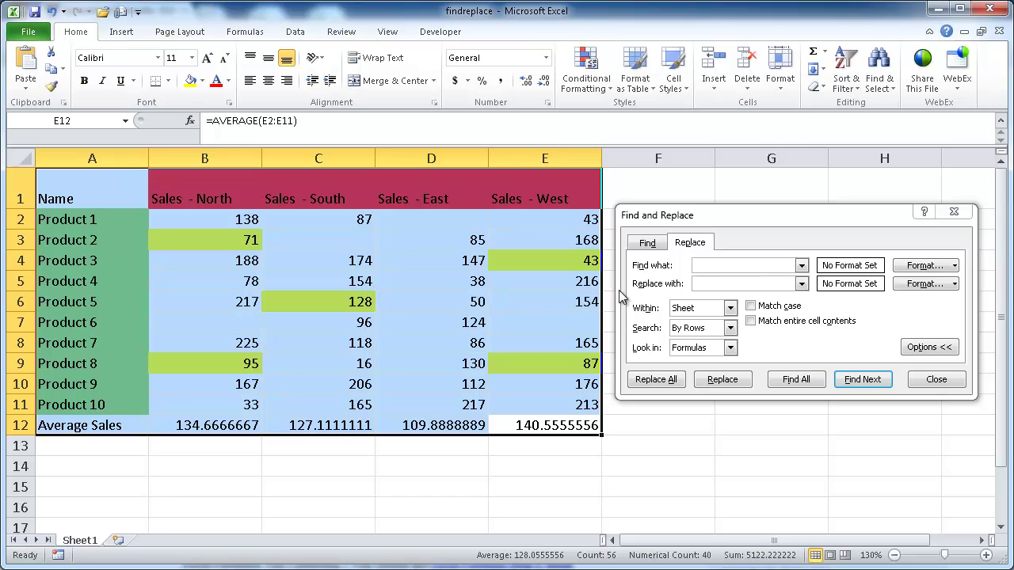
pyautogui.click(722, 268)
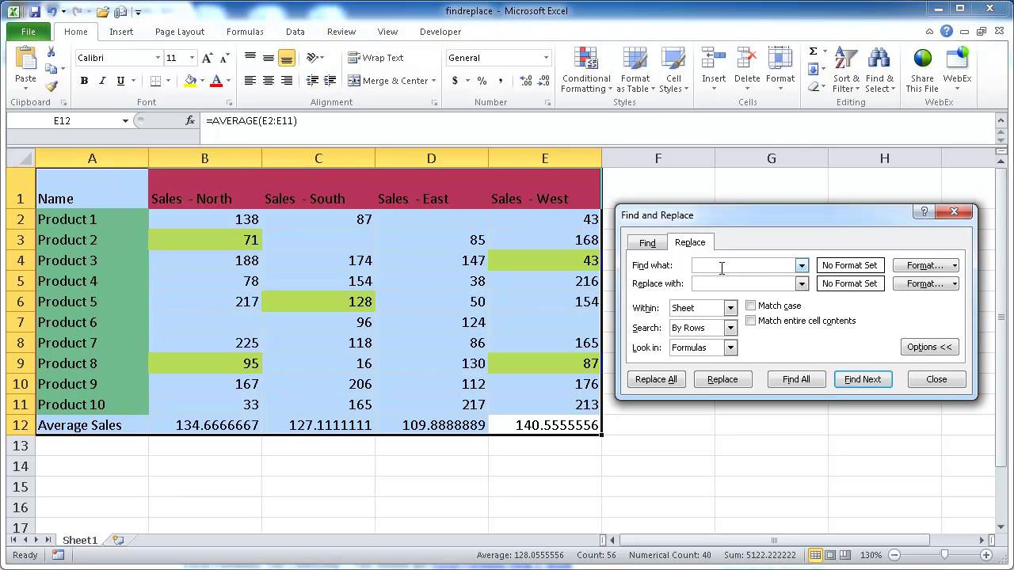
pyautogui.write('ave')
# Step: List all five ave matches and enlarge the results list to show them
pyautogui.click(798, 380)
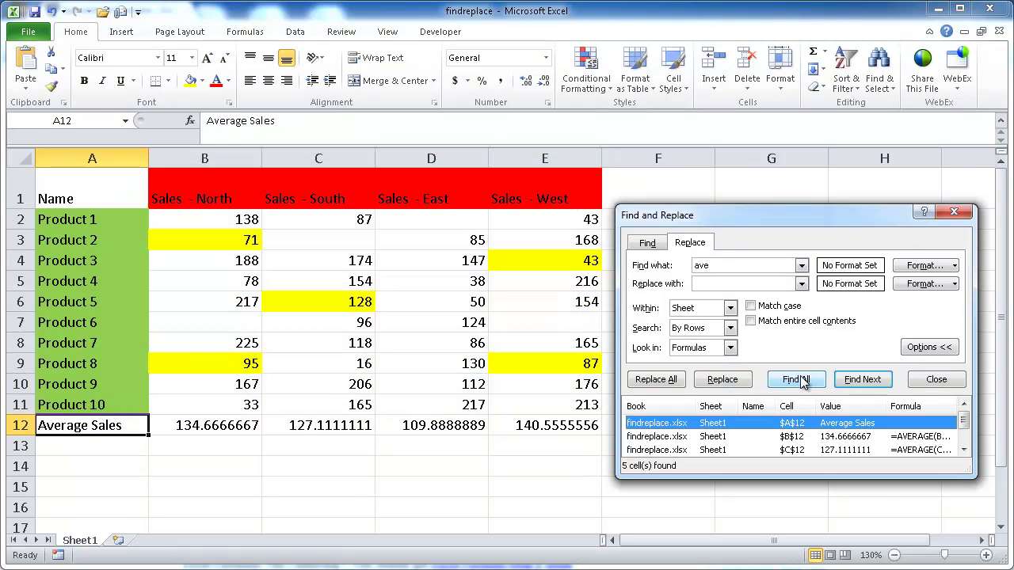
pyautogui.moveTo(803, 212); pyautogui.dragTo(799, 193)
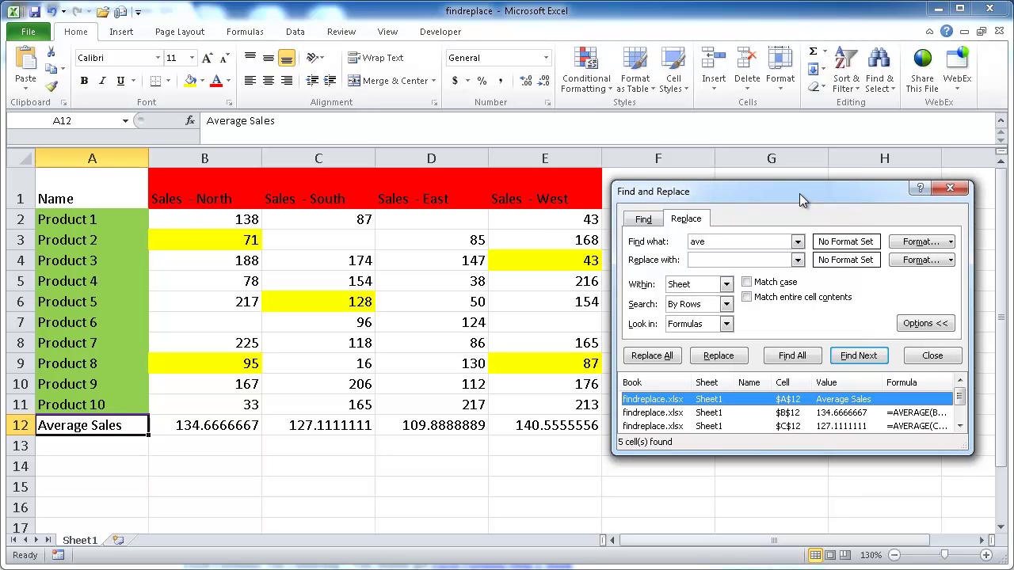
pyautogui.moveTo(816, 452); pyautogui.dragTo(816, 535)
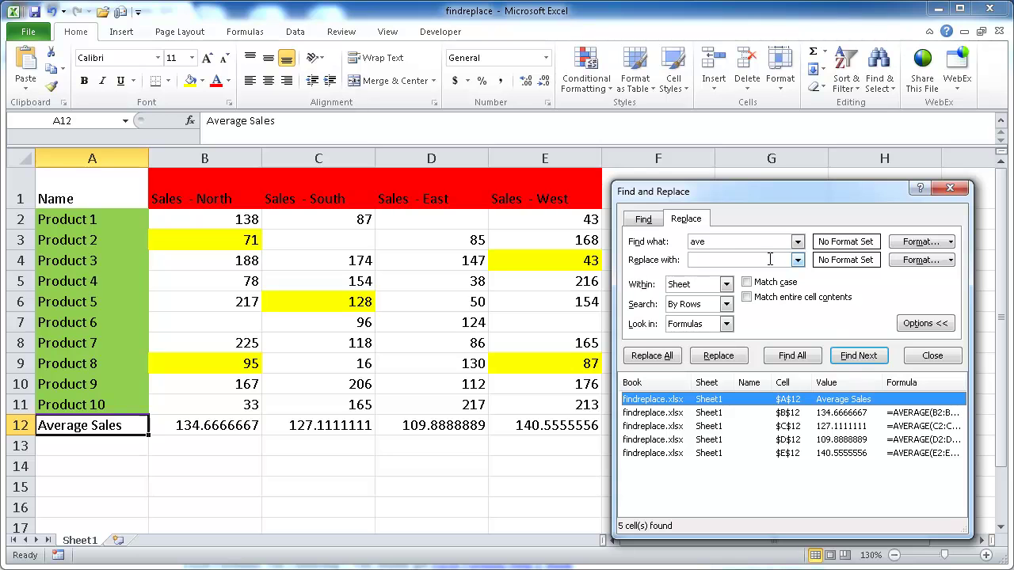
# Step: Narrow the search to =average and select the four found formulas B12:E12
pyautogui.click(719, 241)
pyautogui.click(713, 241)
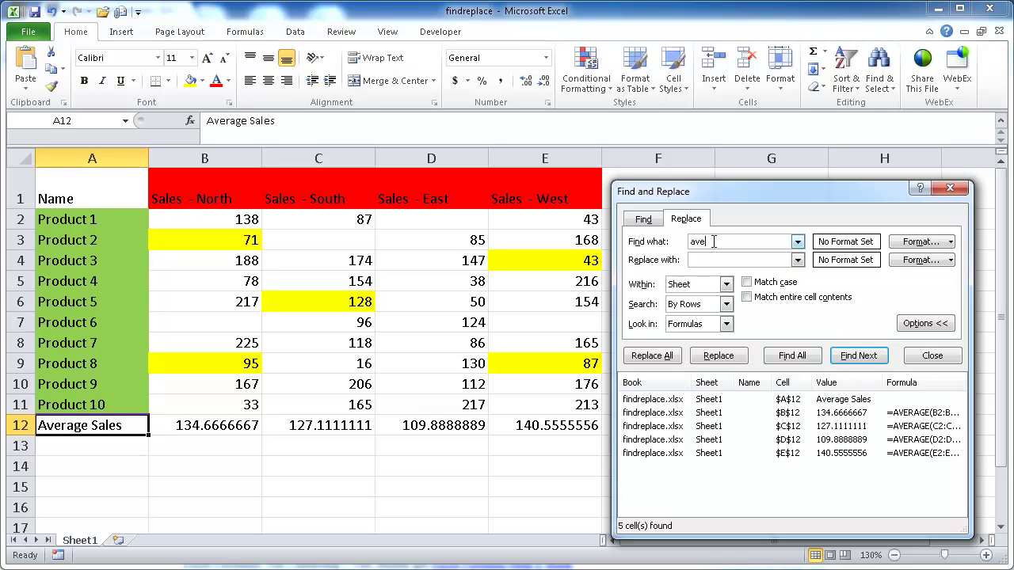
pyautogui.write('rage')
pyautogui.write('=')
pyautogui.click(790, 357)
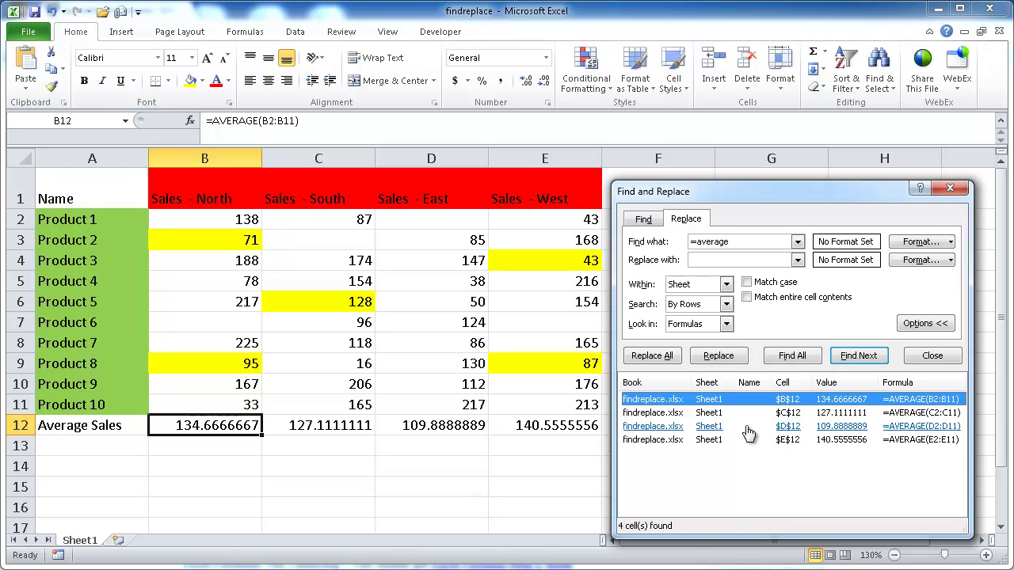
pyautogui.hotkey('ctrl', 'a')
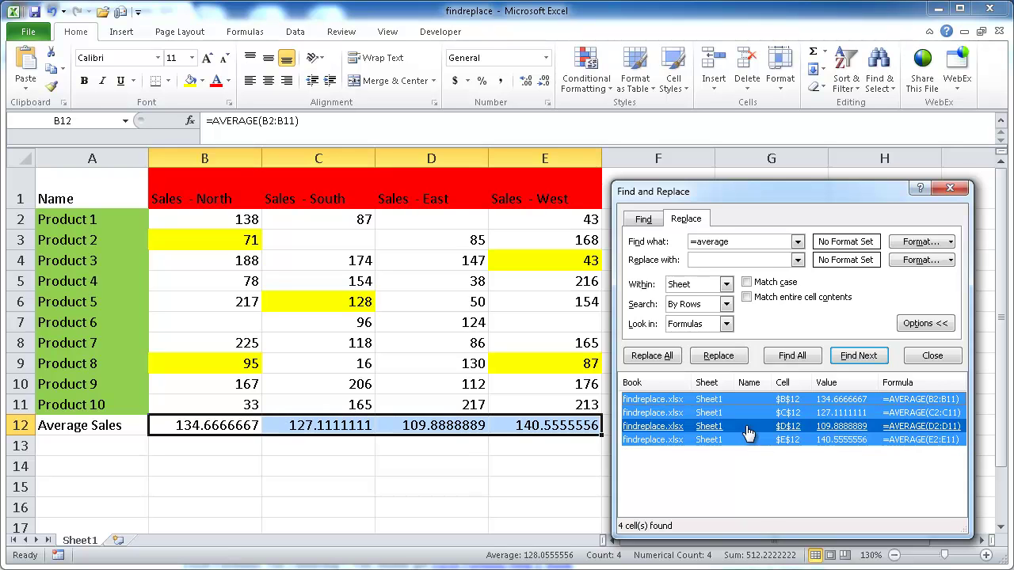
pyautogui.click(717, 259)
# Step: Replace =average with =sum, giving row 12 totals 1212, 1144, 989 and 1265
pyautogui.write('=sum')
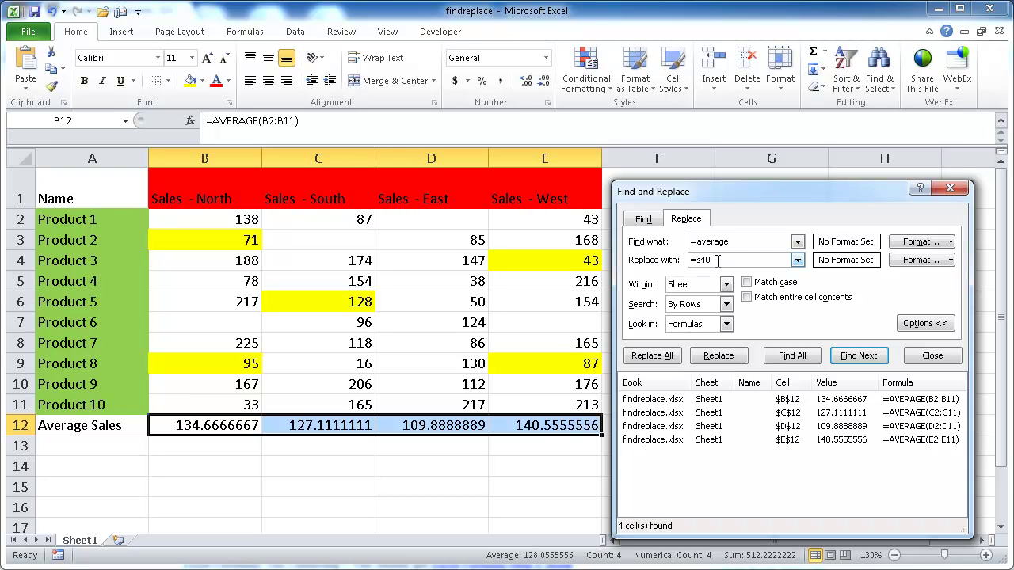
pyautogui.press('BackSpace')
pyautogui.press('BackSpace')
pyautogui.press('BackSpace')
pyautogui.write('sum')
pyautogui.click(791, 355)
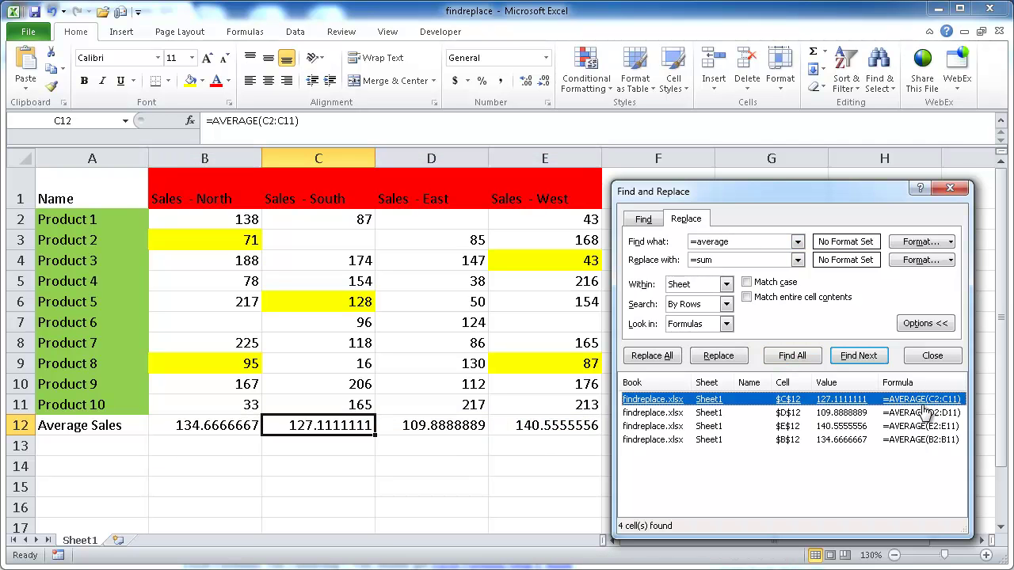
pyautogui.click(651, 358)
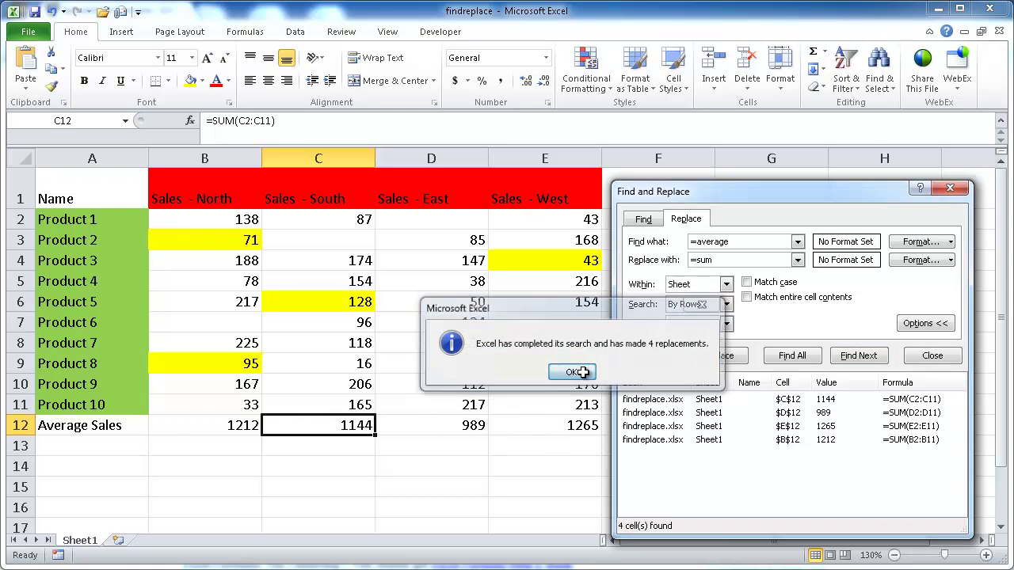
pyautogui.click(576, 372)
# Step: Review the new SUM totals in B12:E12 and the Average Sales label in A12
pyautogui.click(212, 428)
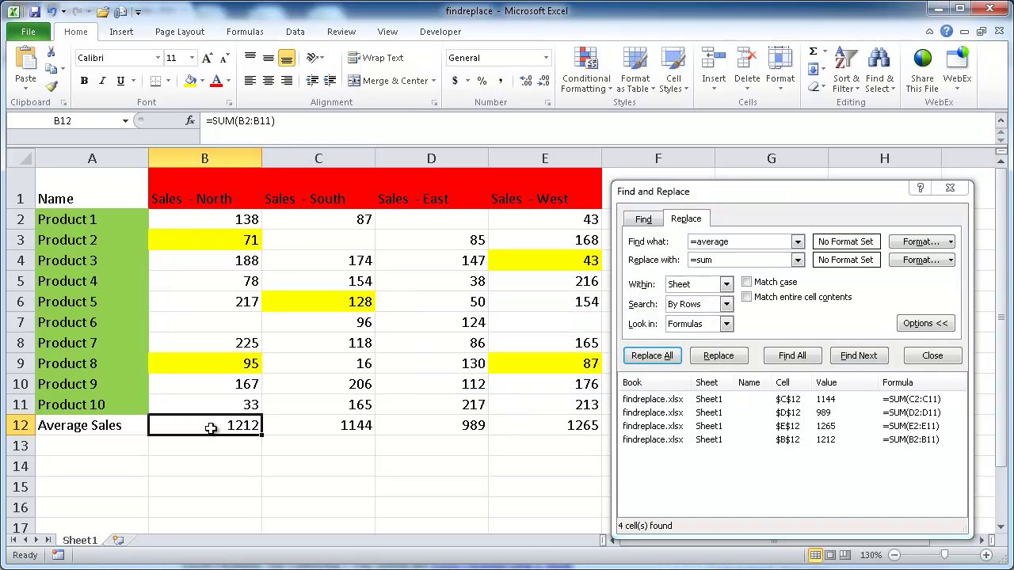
pyautogui.click(315, 427)
pyautogui.click(415, 427)
pyautogui.click(545, 425)
pyautogui.click(75, 427)
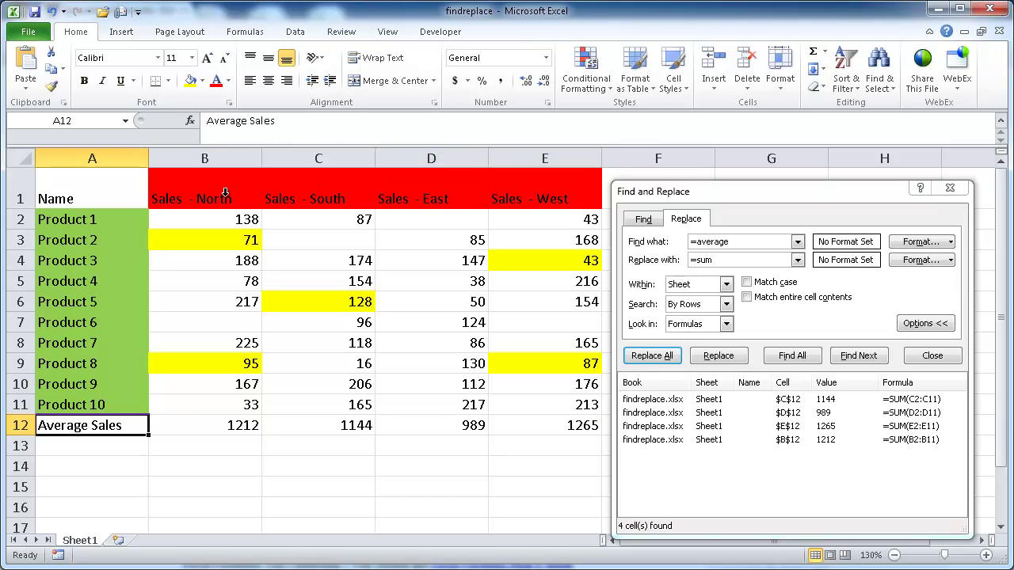
# Step: Edit the A12 label in the formula bar from Average Sales to Total Sales
pyautogui.click(243, 121)
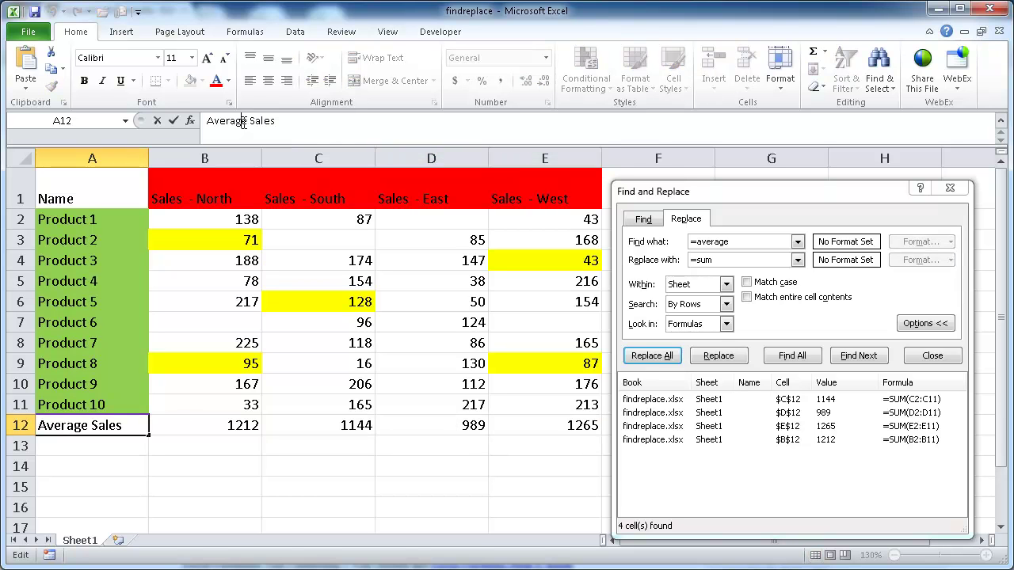
pyautogui.moveTo(243, 121); pyautogui.dragTo(206, 121)
pyautogui.write('tota')
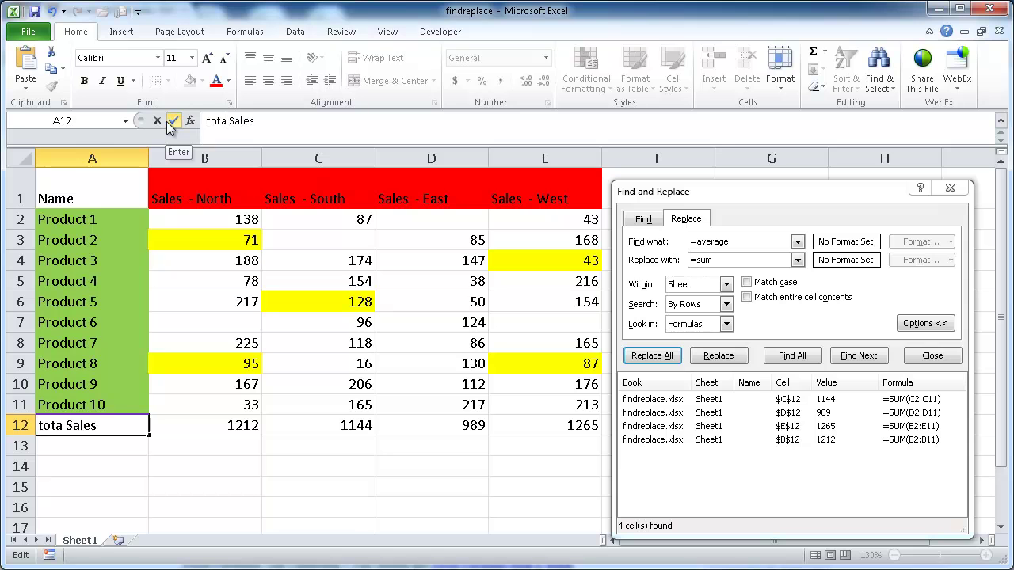
pyautogui.press('BackSpace')
pyautogui.press('BackSpace')
pyautogui.press('BackSpace')
pyautogui.press('BackSpace')
pyautogui.write('to')
pyautogui.press('BackSpace')
pyautogui.press('BackSpace')
pyautogui.write('Total')
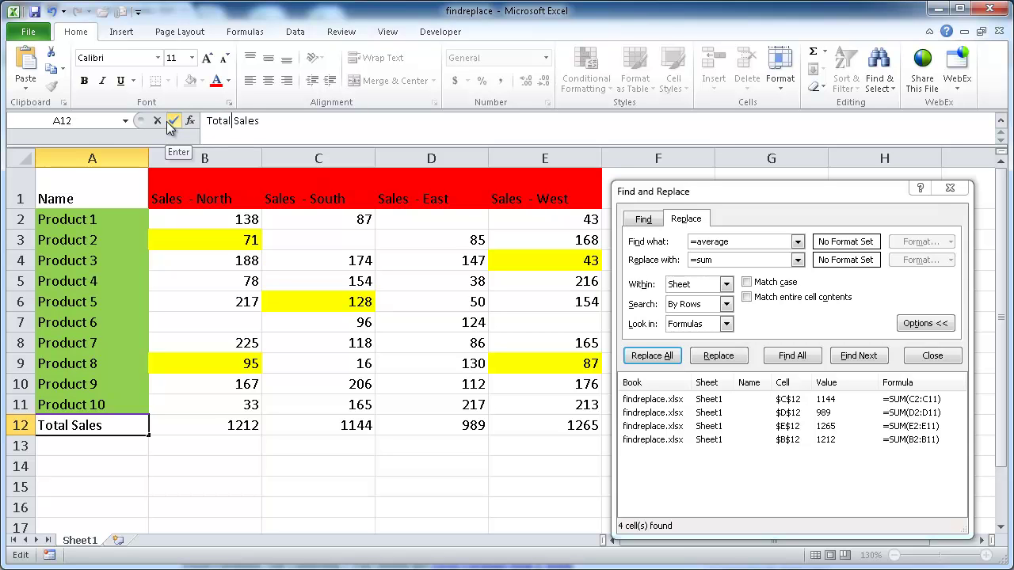
pyautogui.click(172, 120)
pyautogui.click(440, 507)
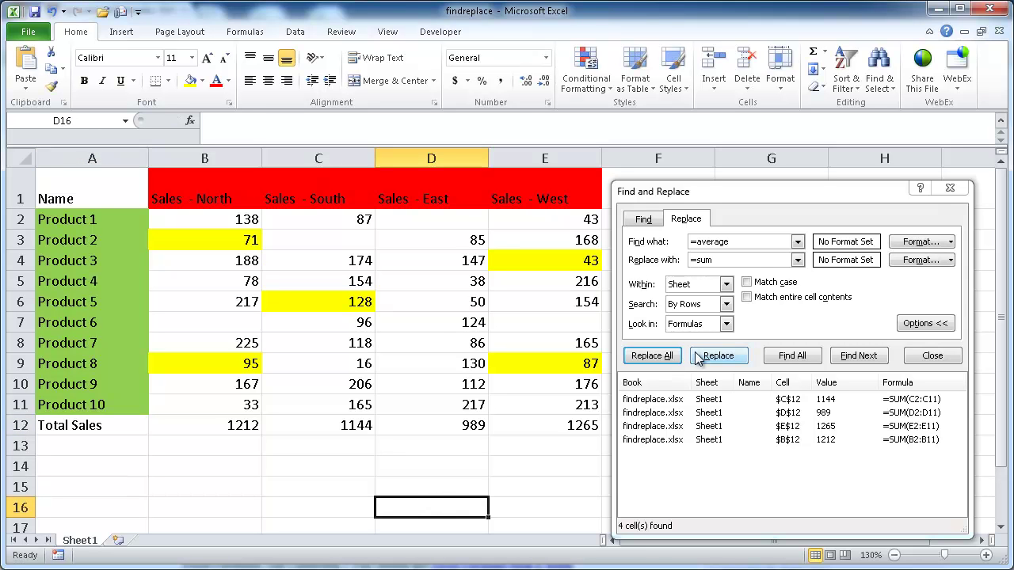